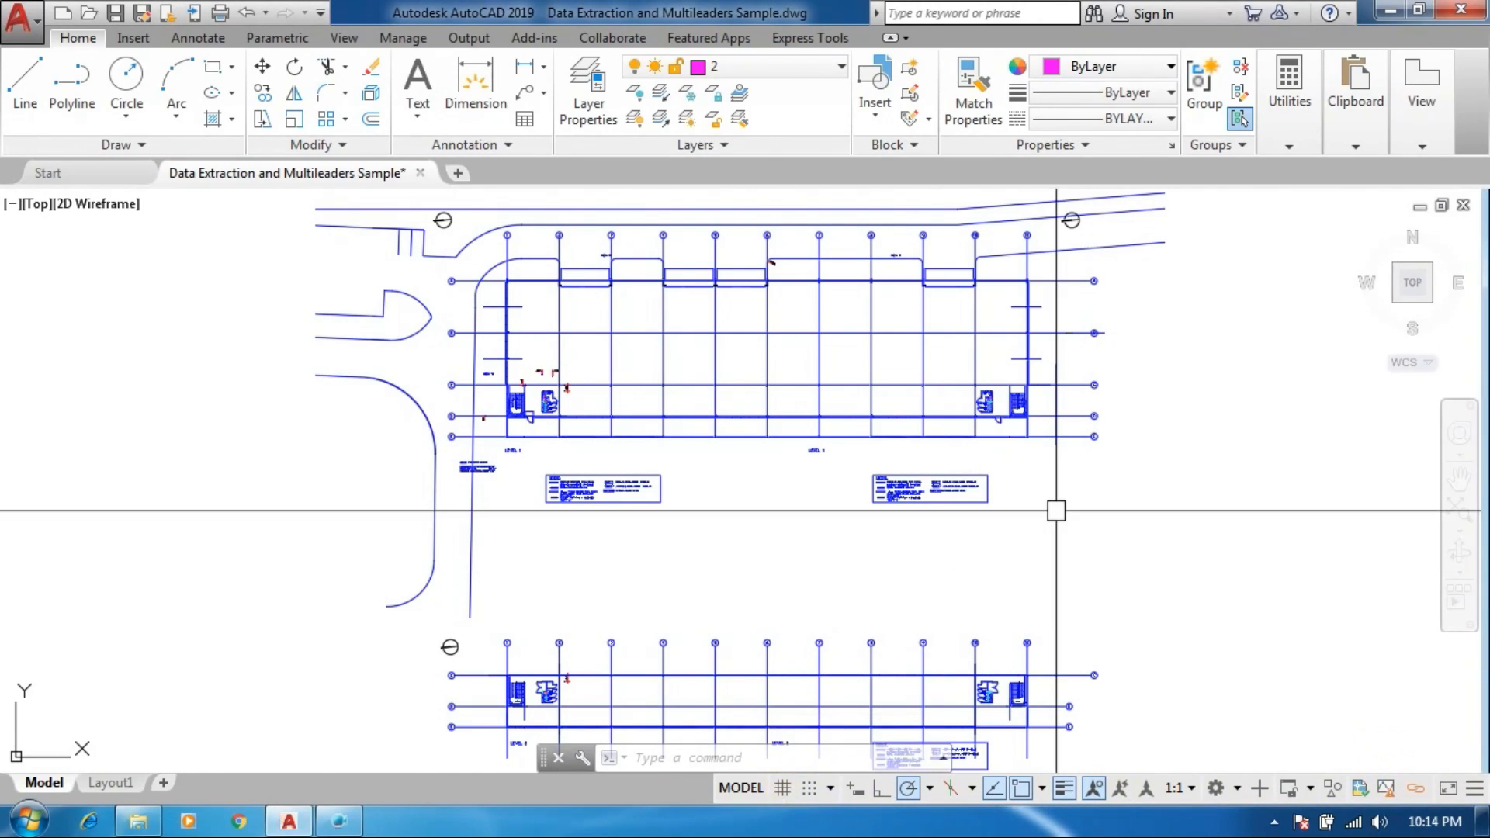
Step: Turn the drawing grid on and off again, and look through the available workspaces
{"action": "left_click", "coordinate": [779, 789]}
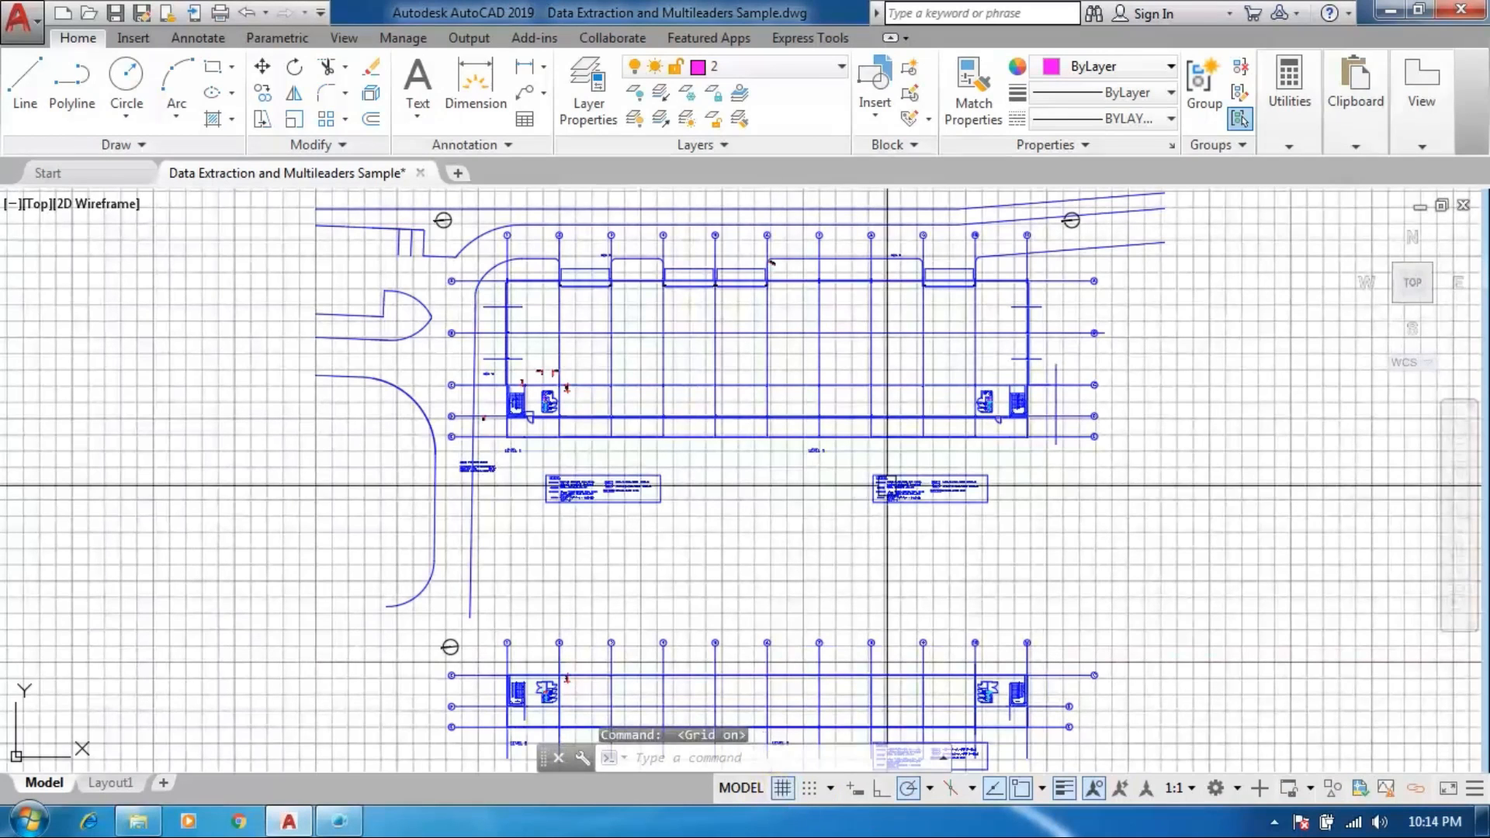
{"action": "left_click", "coordinate": [780, 788]}
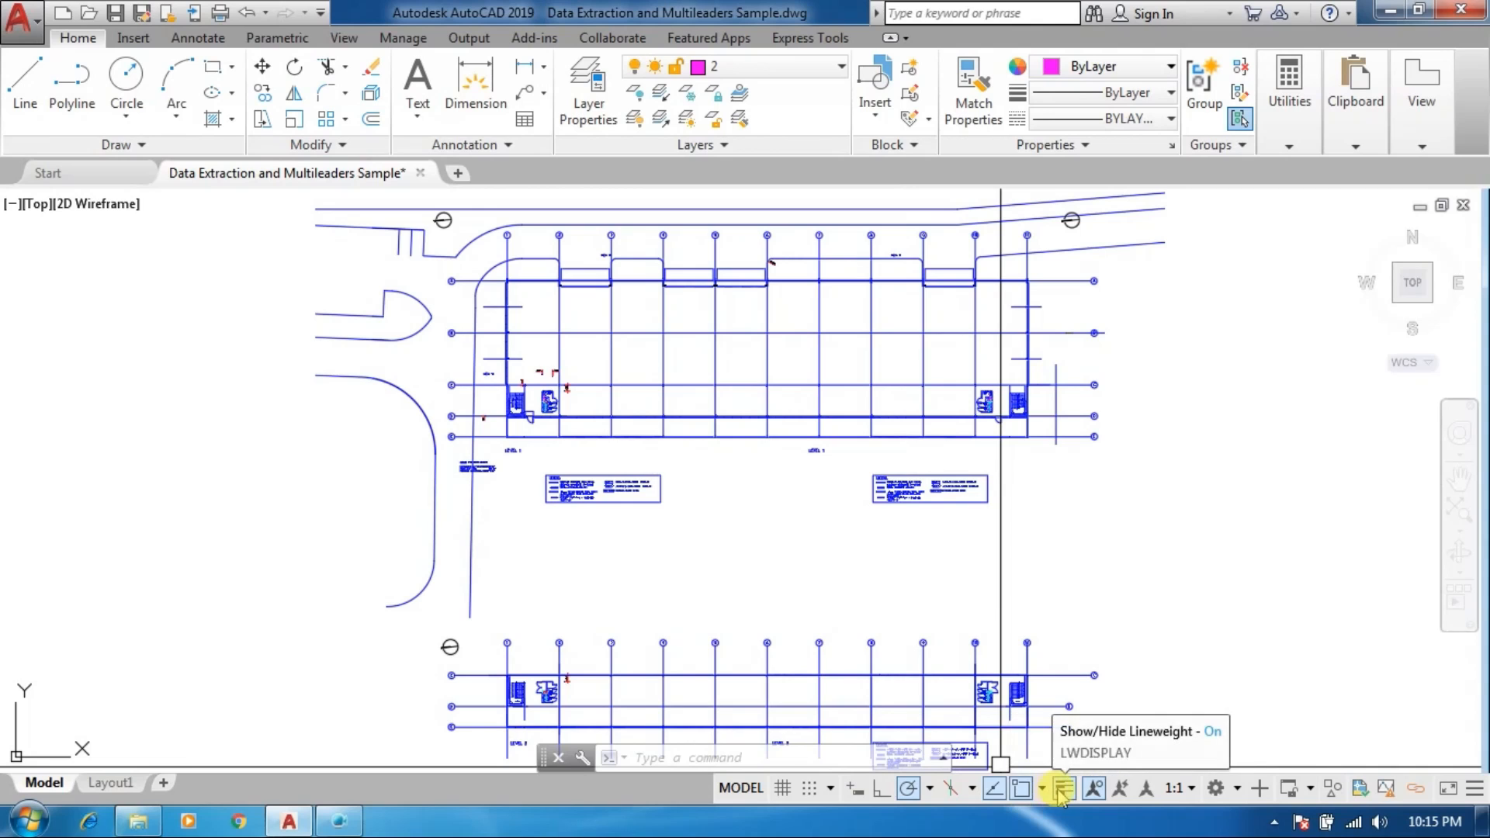
{"action": "left_click", "coordinate": [1237, 789]}
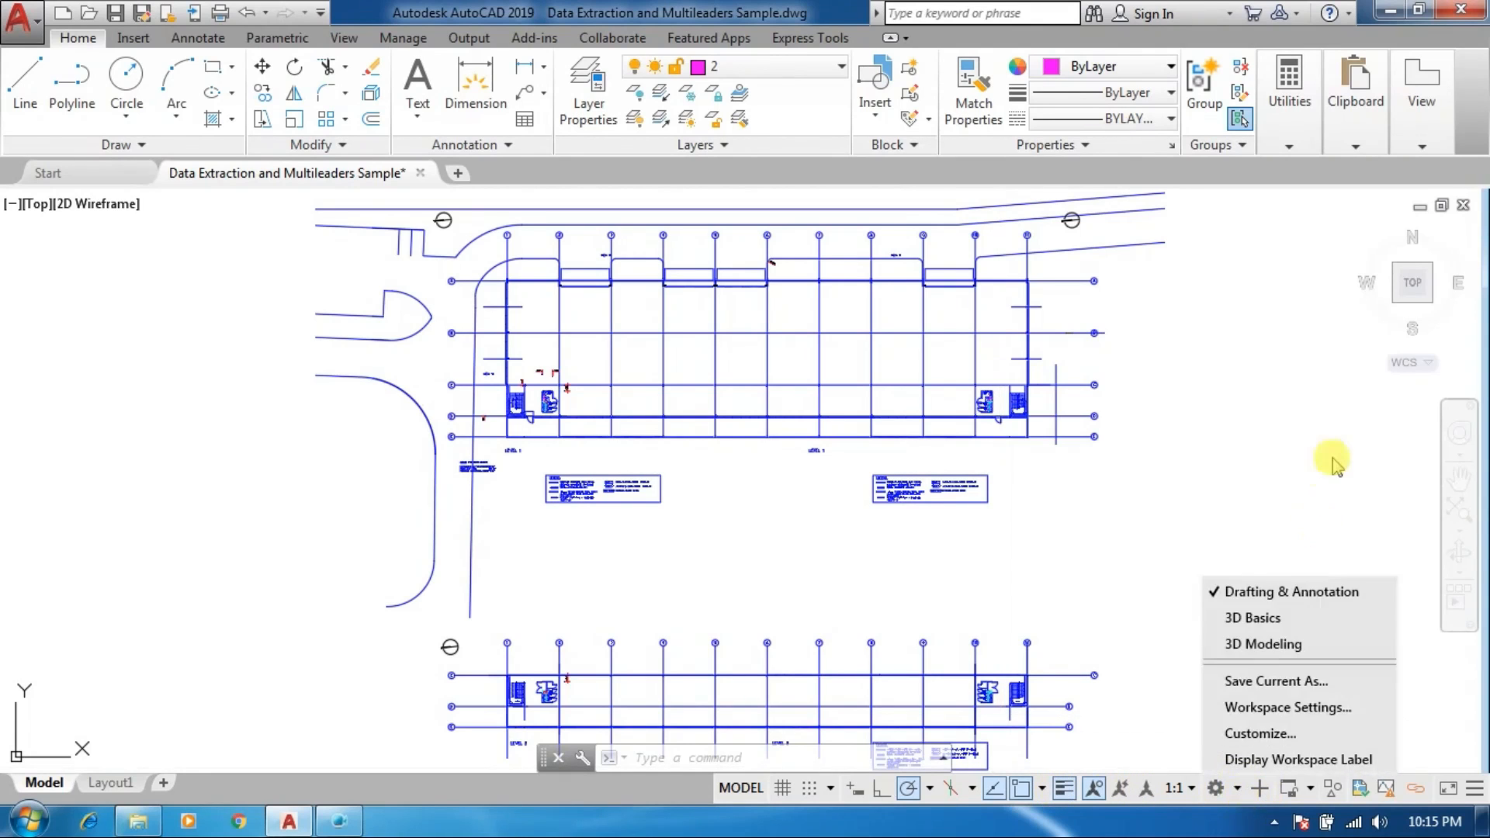
{"action": "left_click", "coordinate": [1305, 481]}
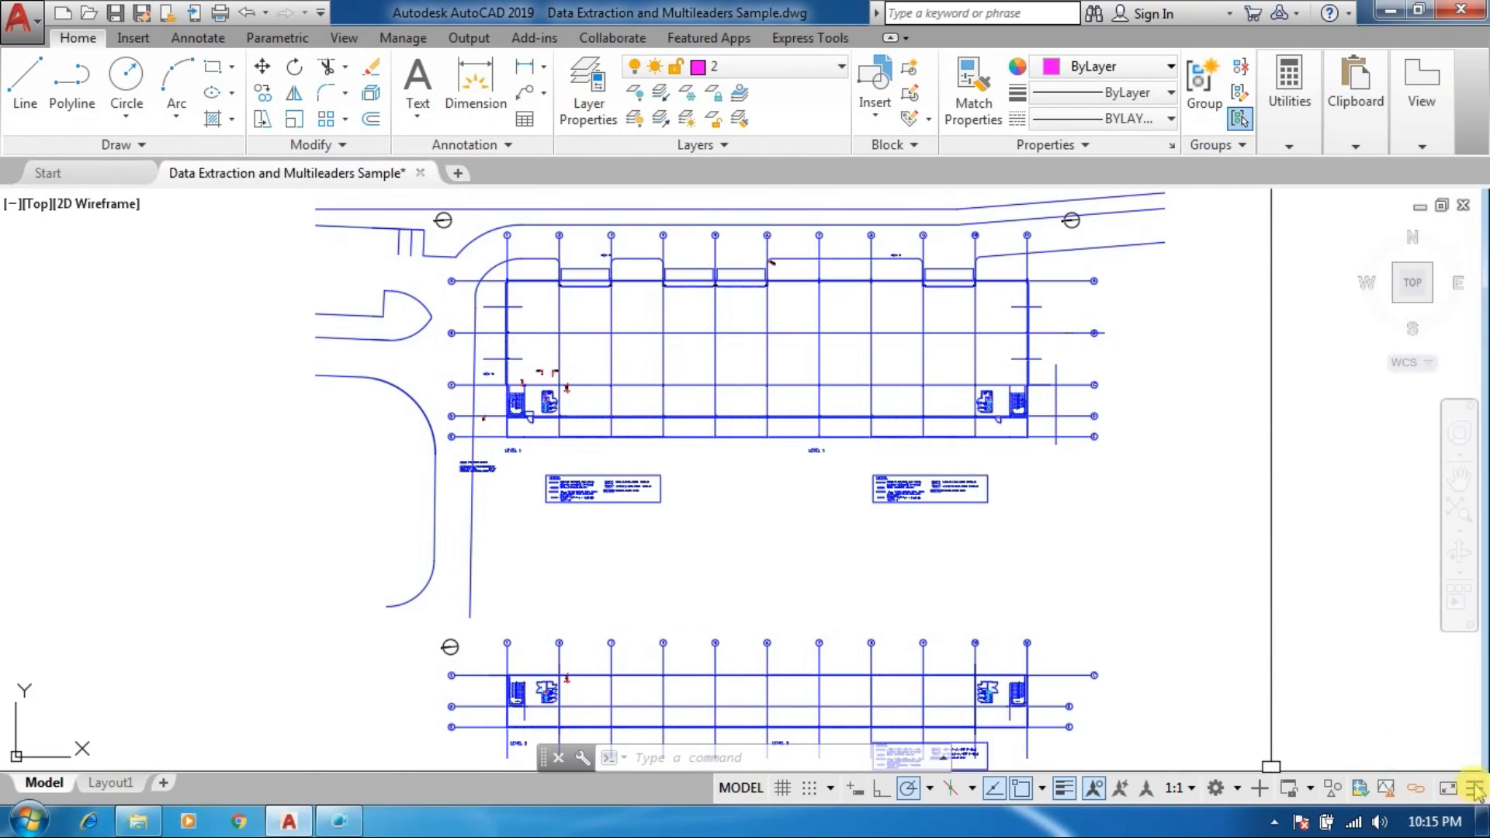
Step: Display the cursor coordinates in the status bar and hide them again
{"action": "left_click", "coordinate": [1474, 789]}
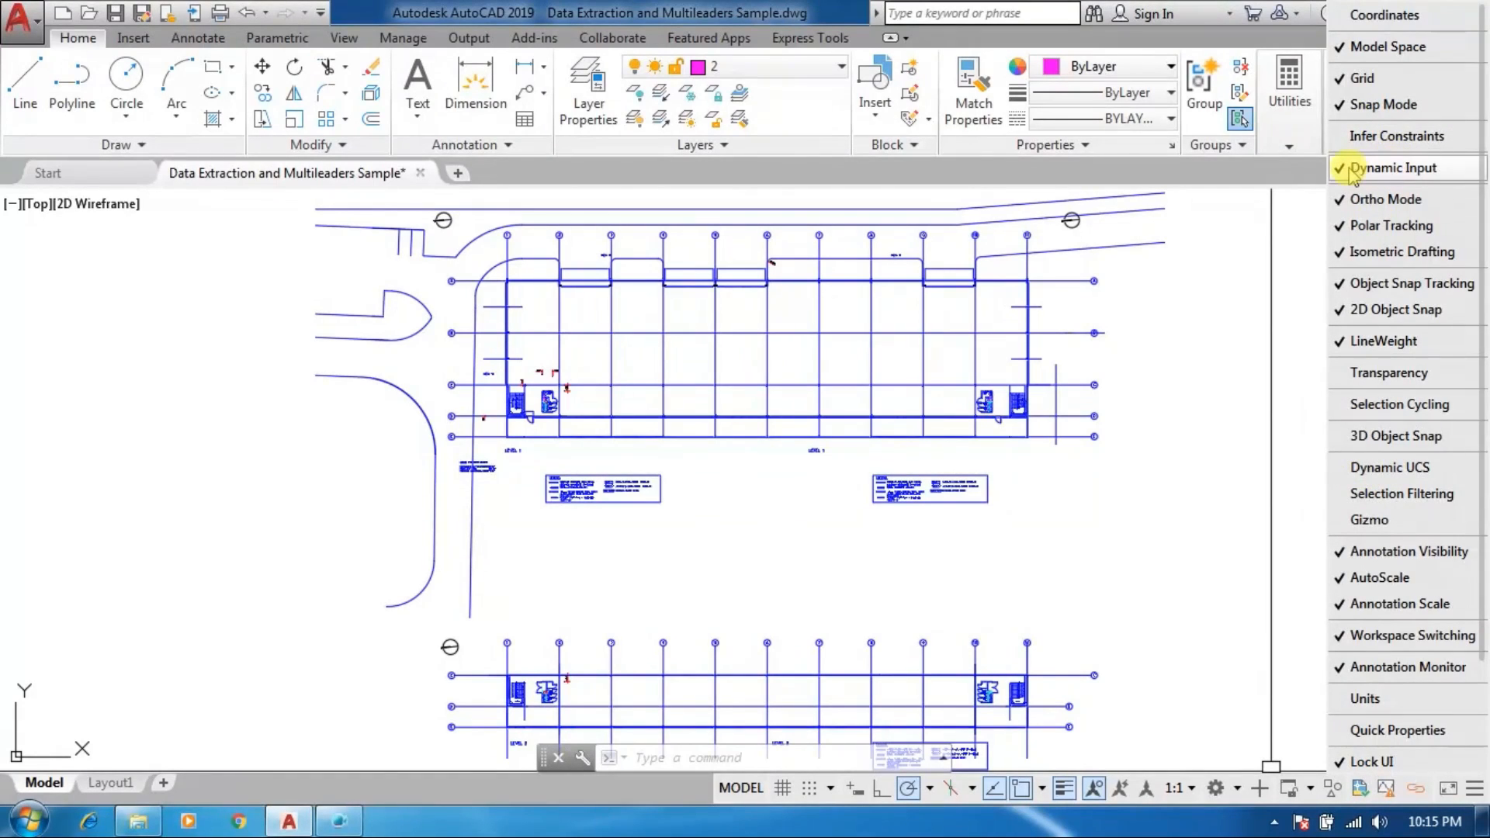
{"action": "left_click", "coordinate": [1383, 17]}
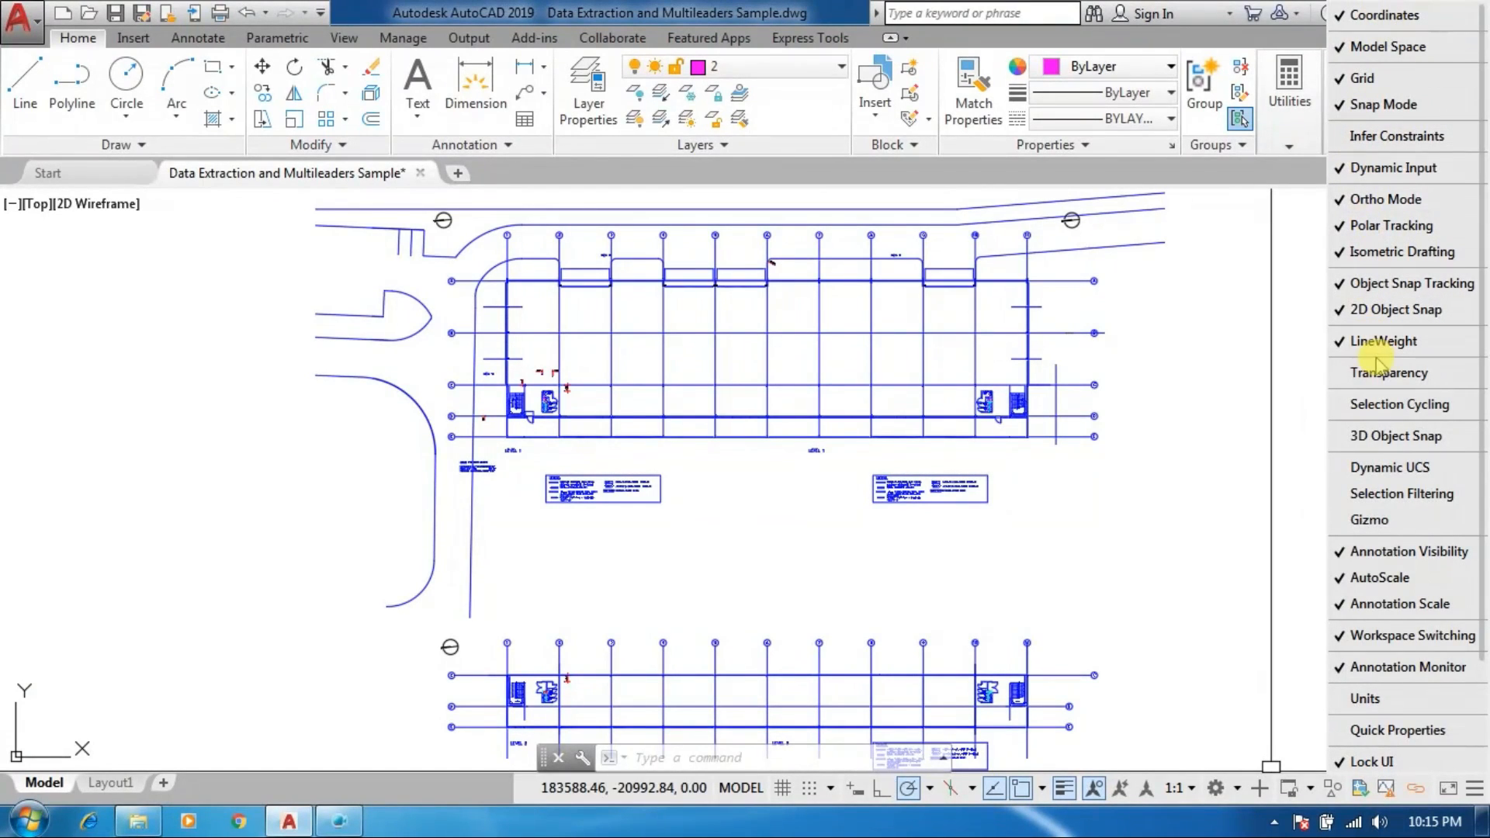
{"action": "left_click", "coordinate": [931, 546]}
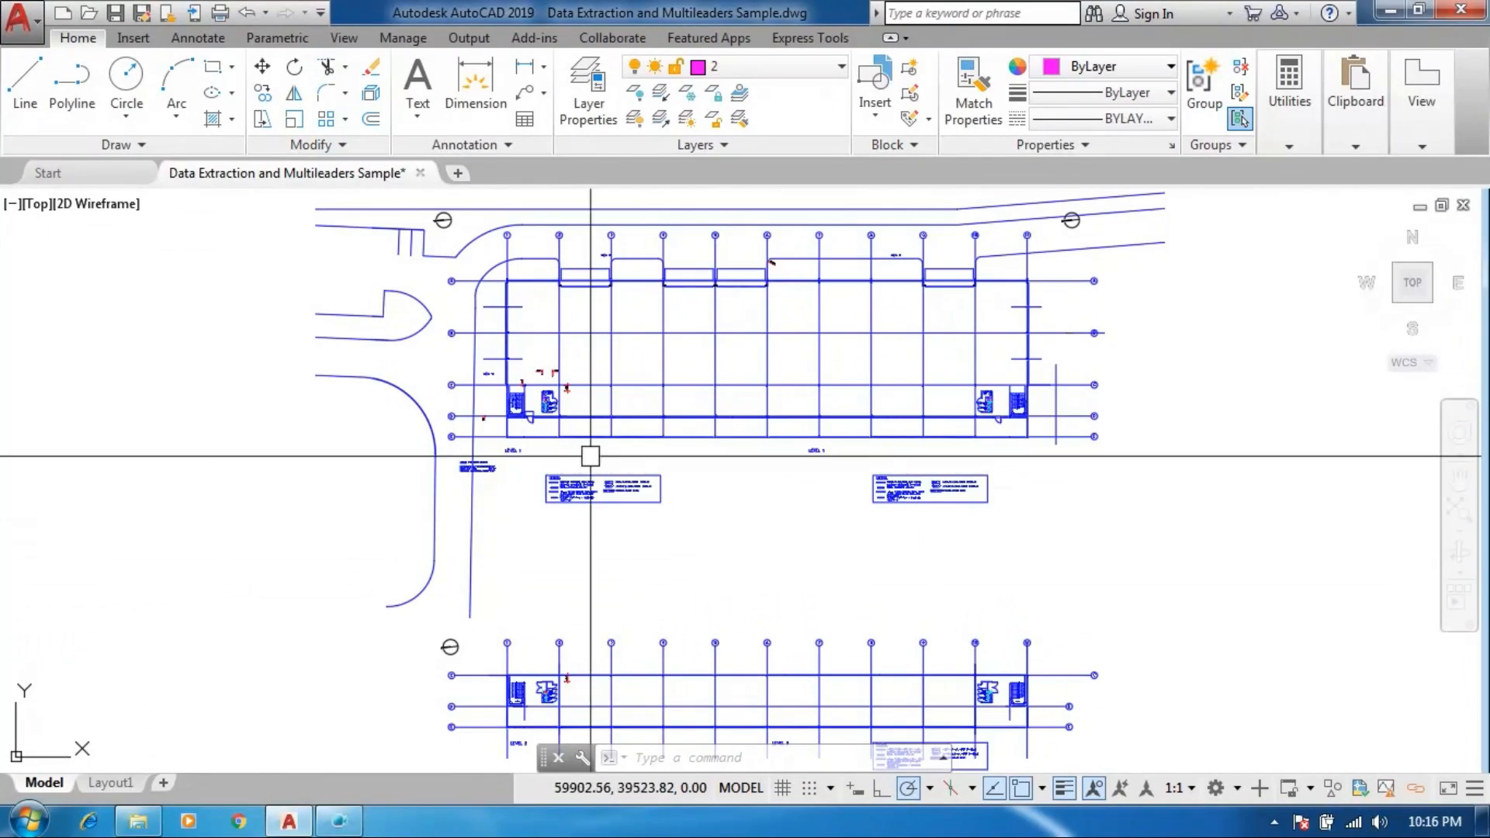
{"action": "left_click", "coordinate": [1475, 787]}
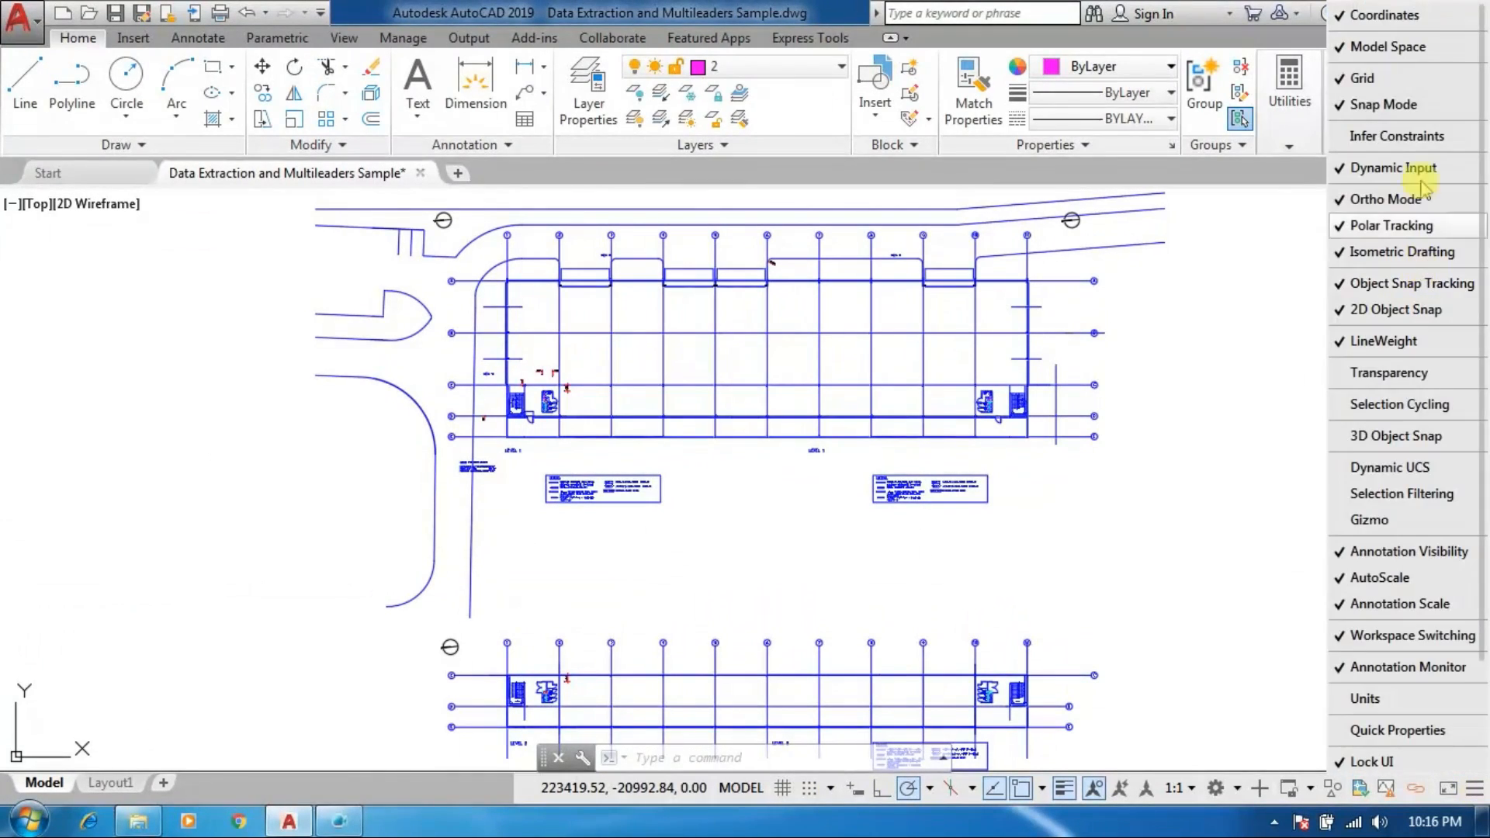
{"action": "left_click", "coordinate": [1366, 15]}
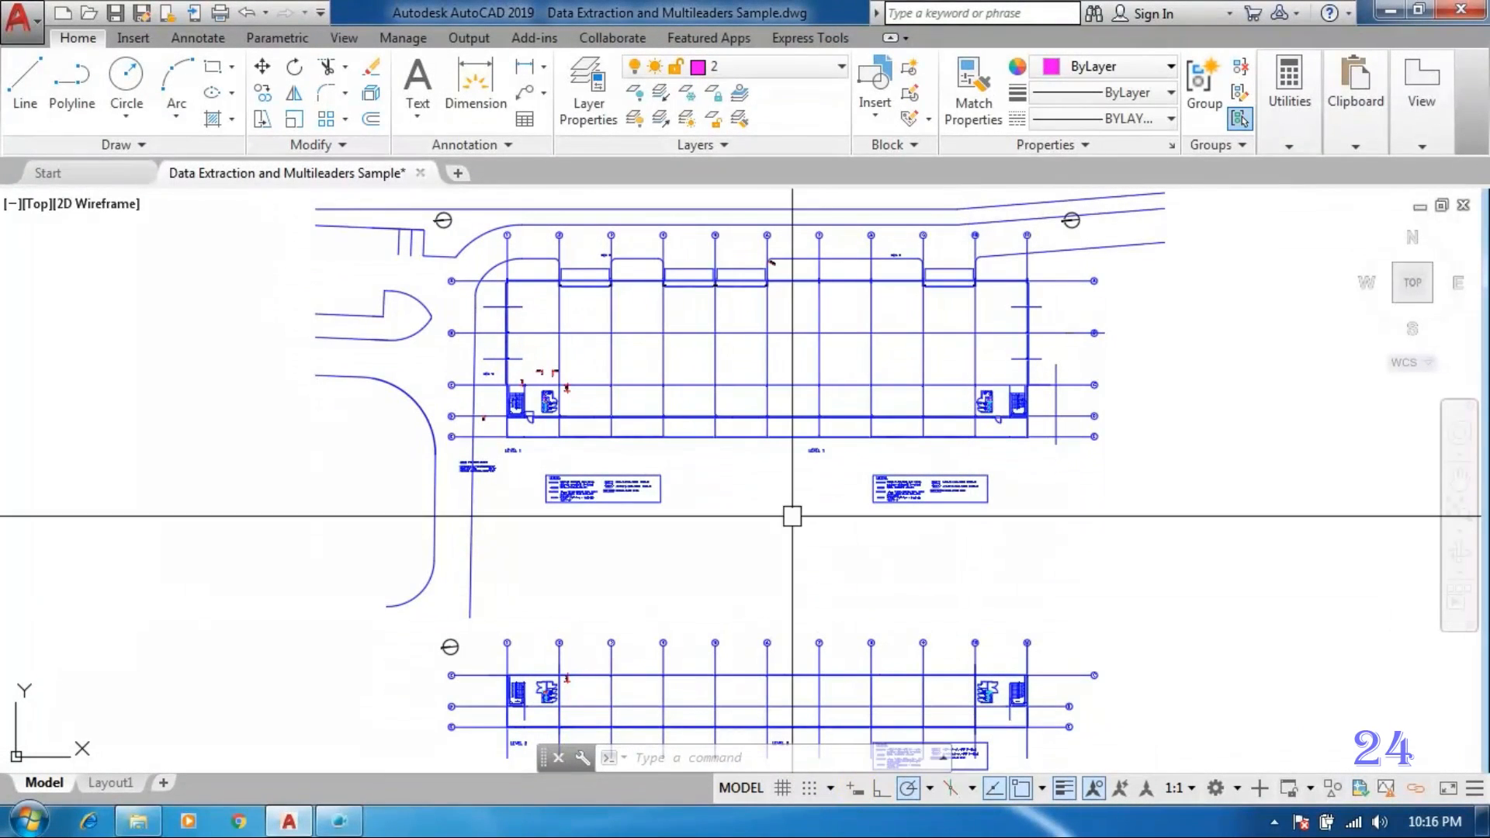
Step: Start a line in the open area between the two floor plans and add Dynamic UCS to the status bar
{"action": "type", "text": "l"}
{"action": "key", "text": "Return"}
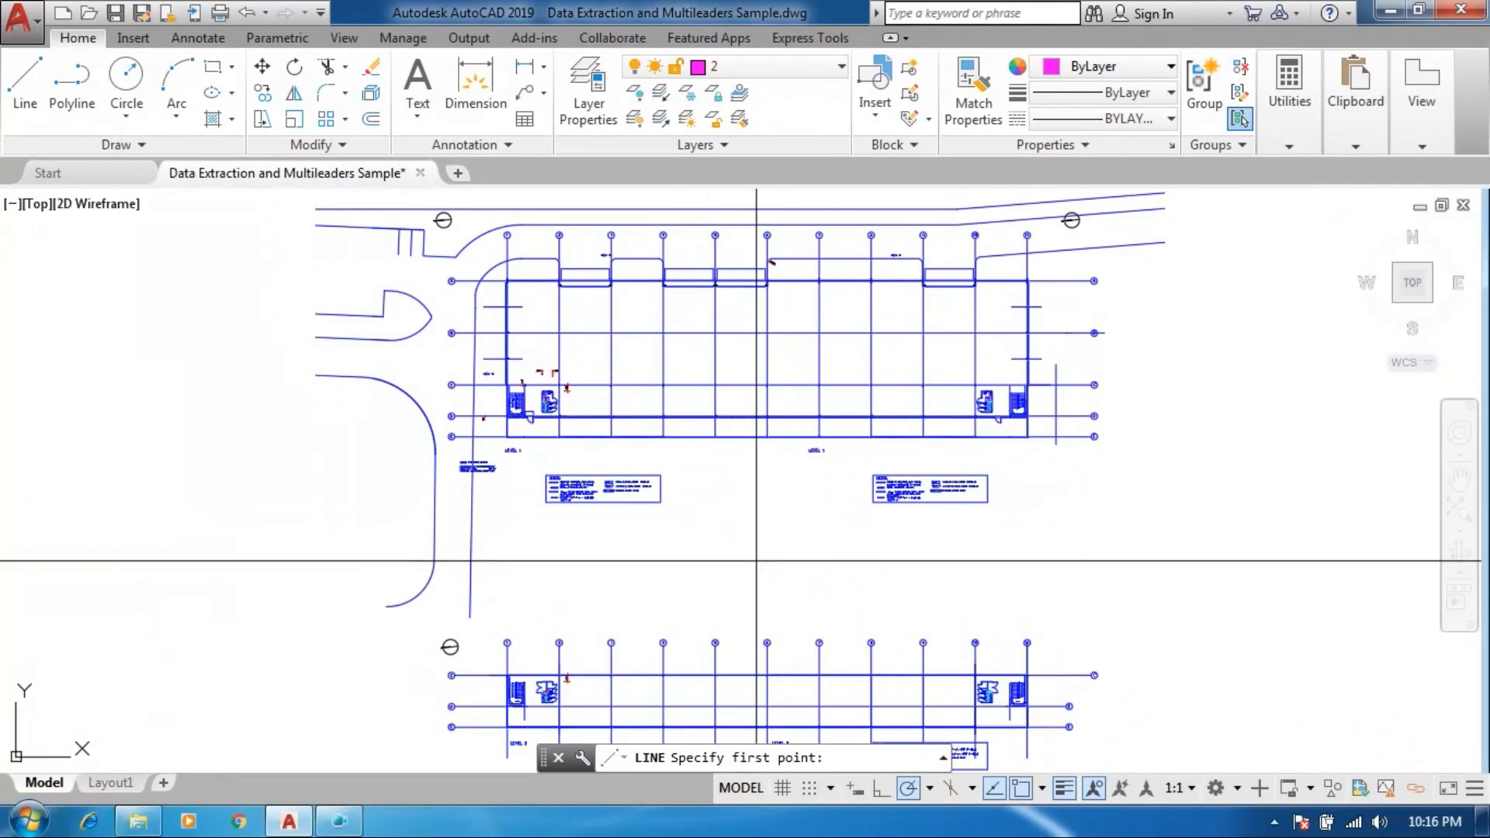
{"action": "left_click", "coordinate": [720, 549]}
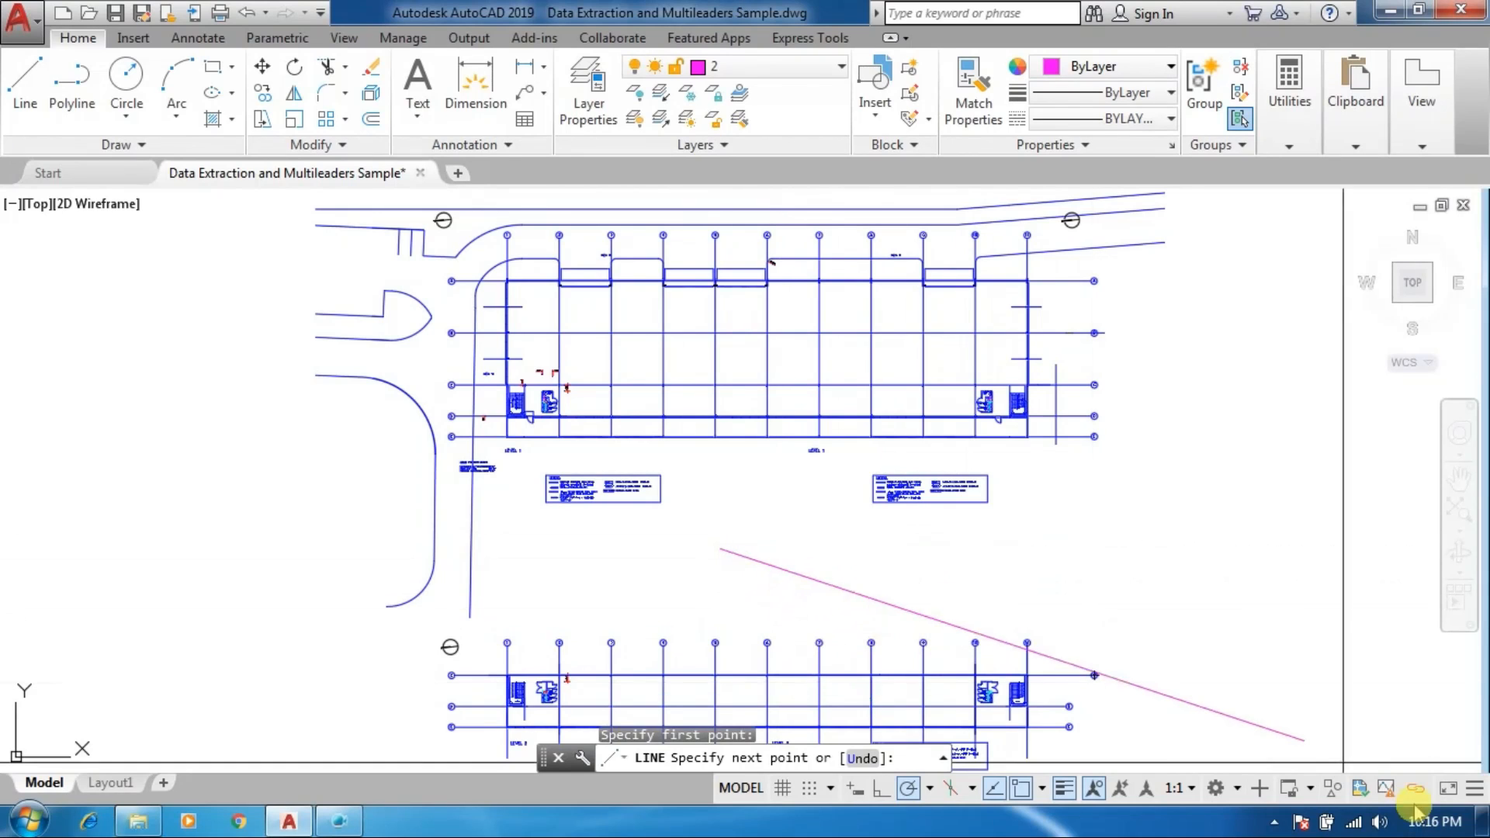
{"action": "left_click", "coordinate": [1473, 788]}
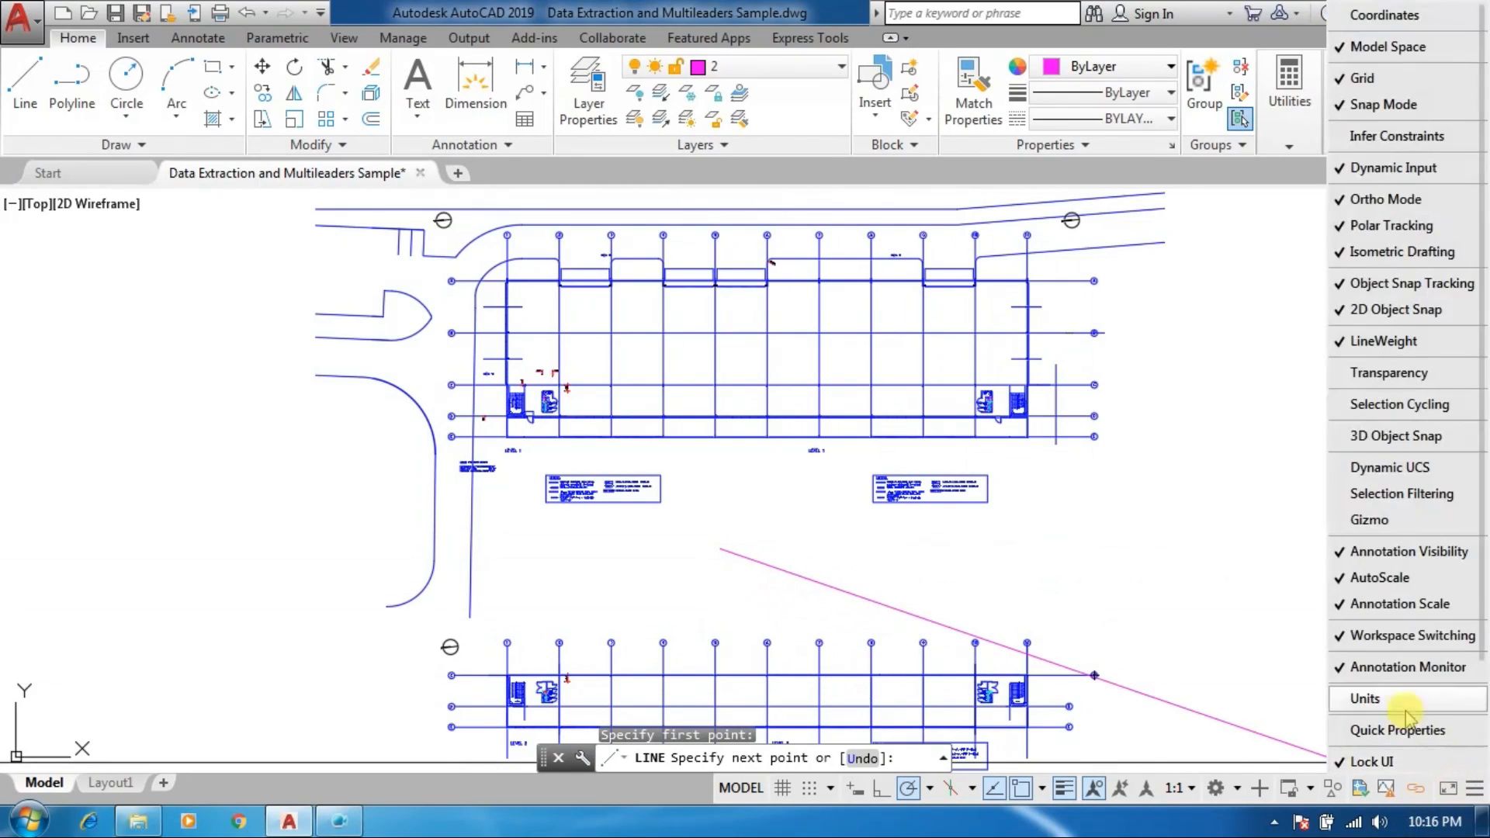
{"action": "left_click", "coordinate": [1389, 469]}
{"action": "left_click", "coordinate": [881, 543]}
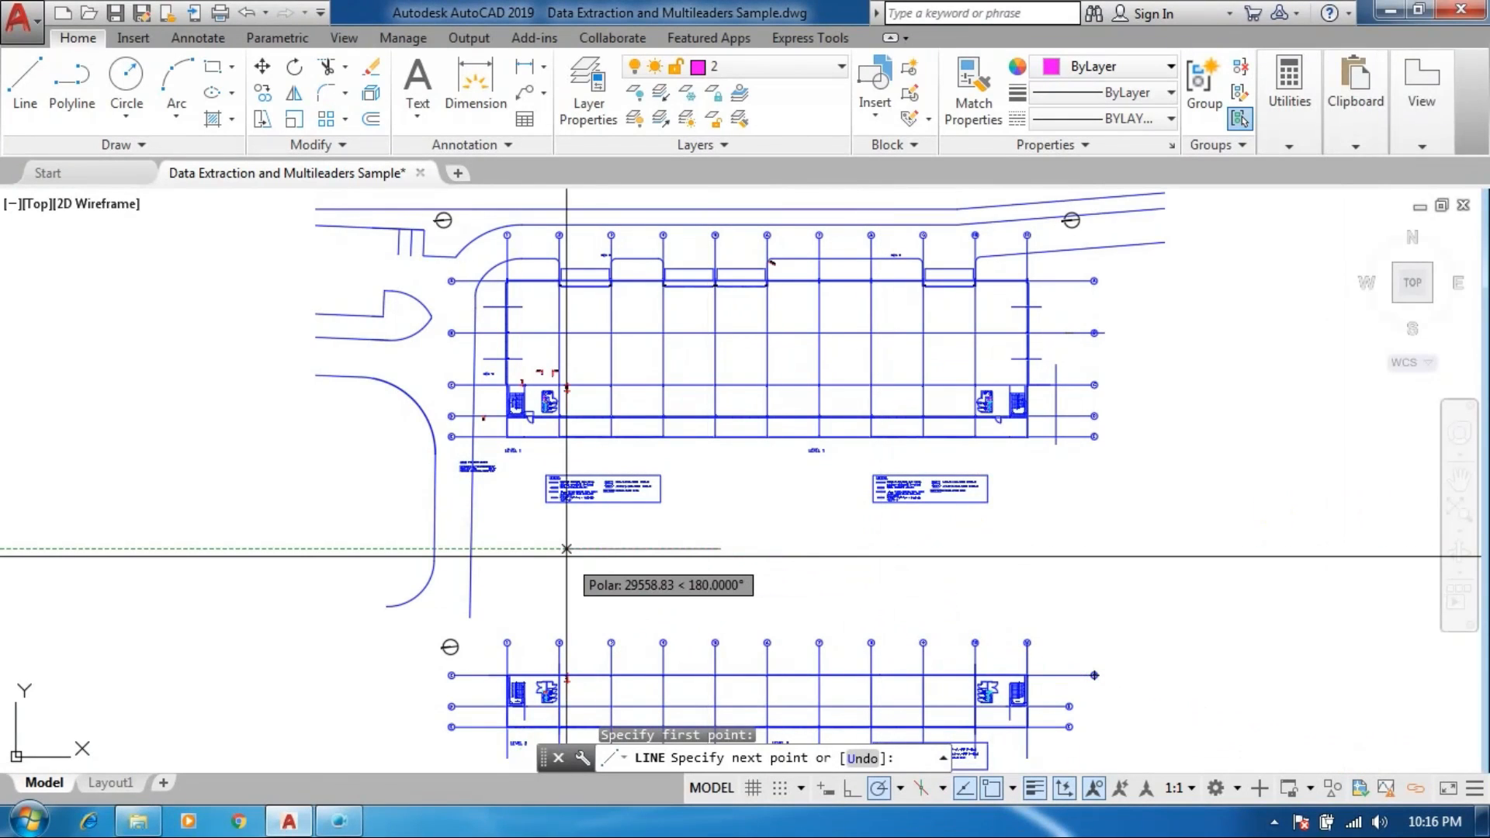
Step: Draw connected segments leftward, about 11308 downward, twice rising rightward and shortly downward, turning off dynamic input before the final one
{"action": "left_click", "coordinate": [523, 549]}
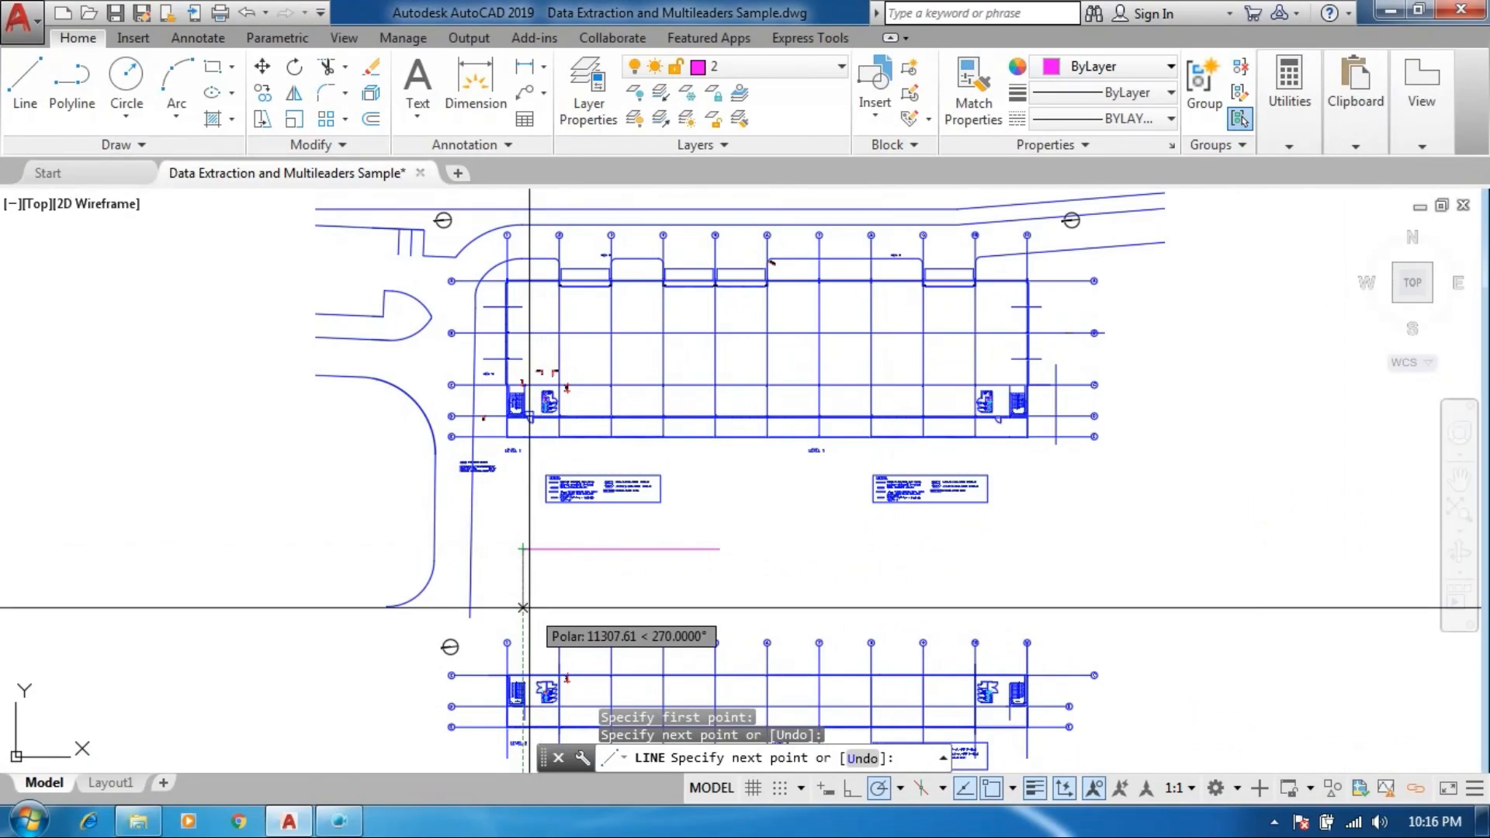
{"action": "left_click", "coordinate": [522, 607]}
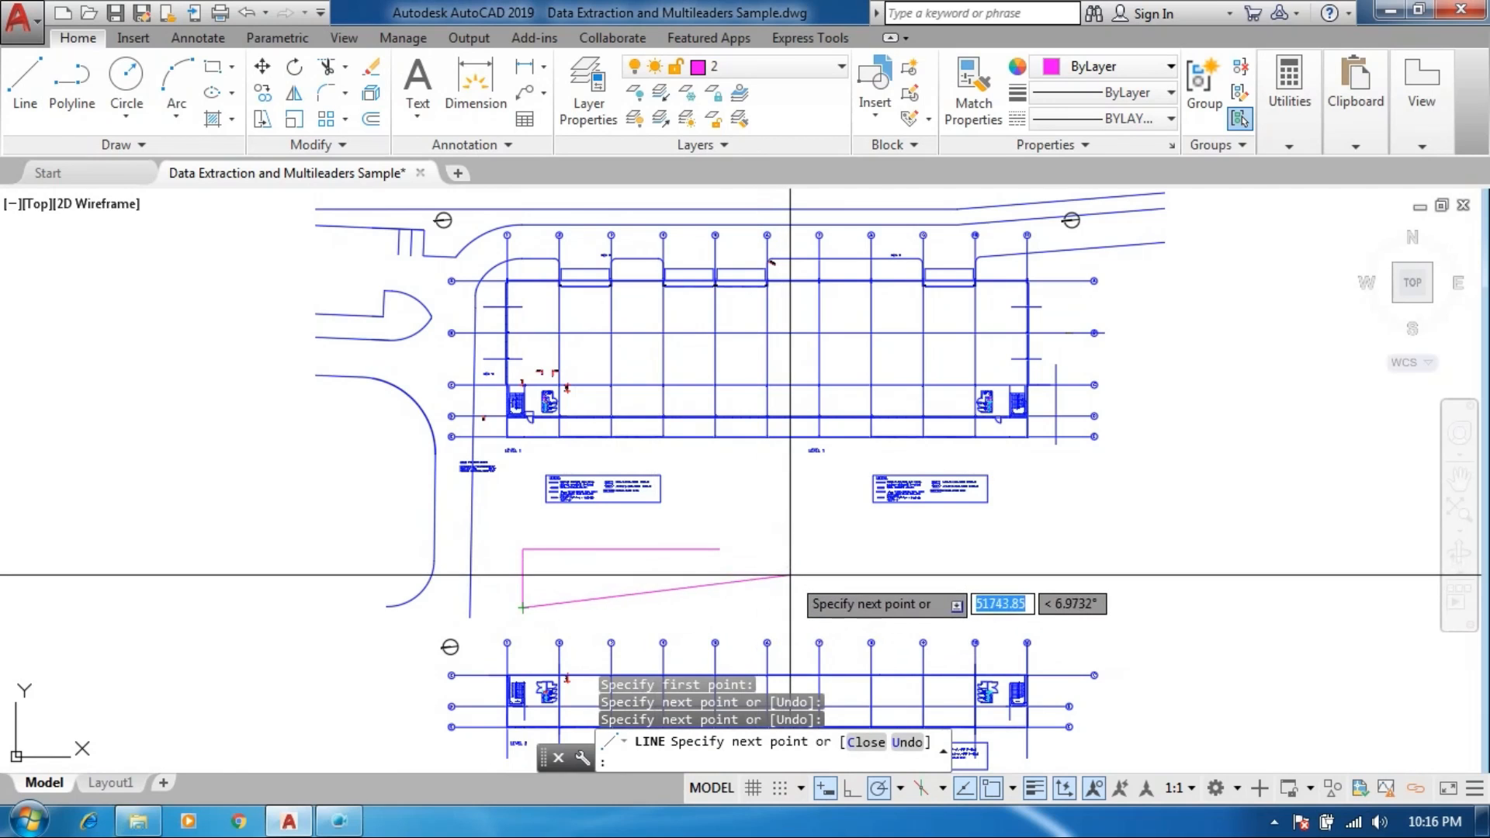
{"action": "left_click", "coordinate": [872, 550]}
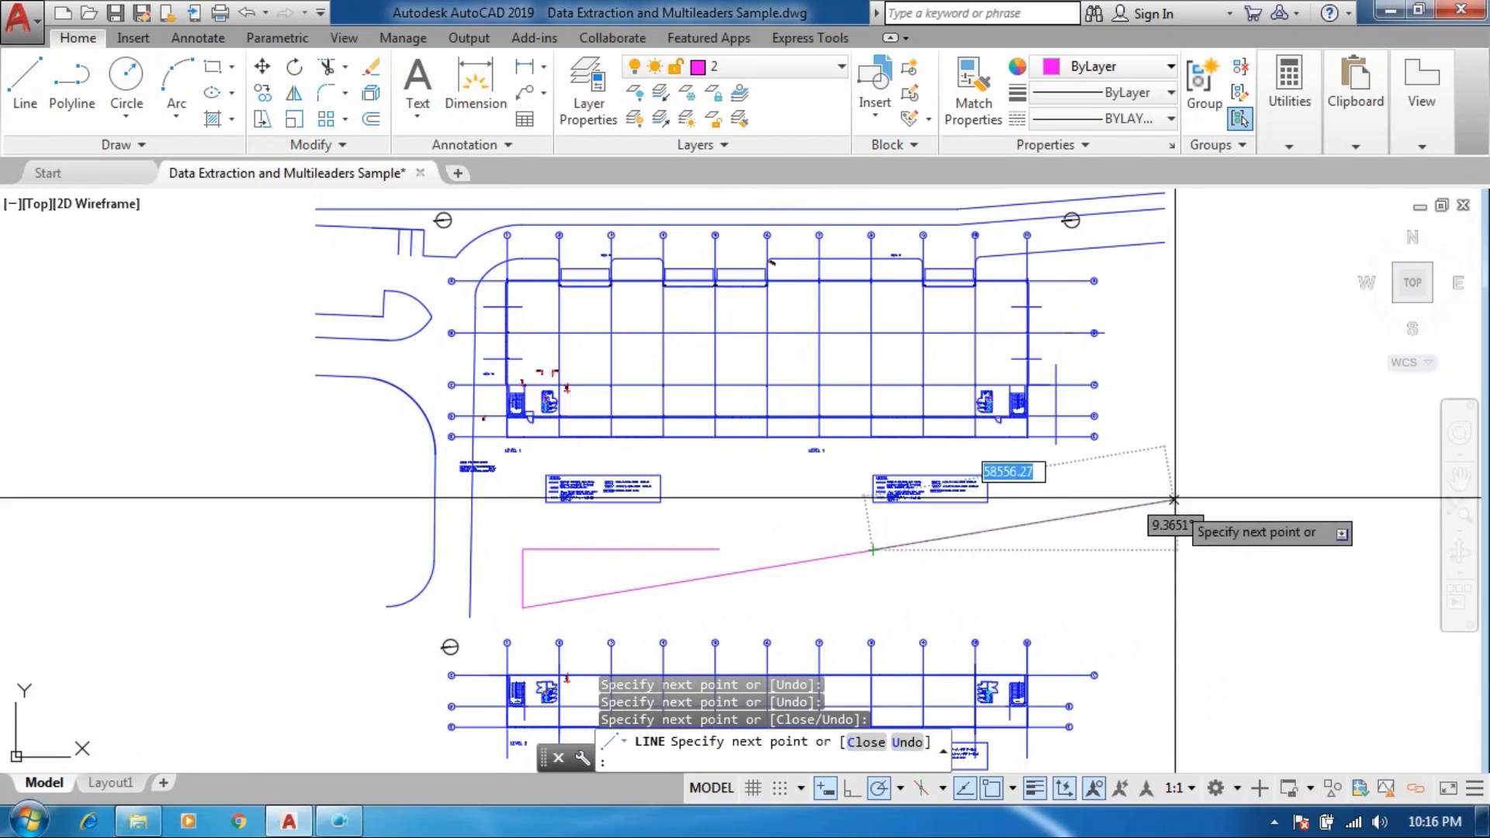
{"action": "left_click", "coordinate": [1173, 452]}
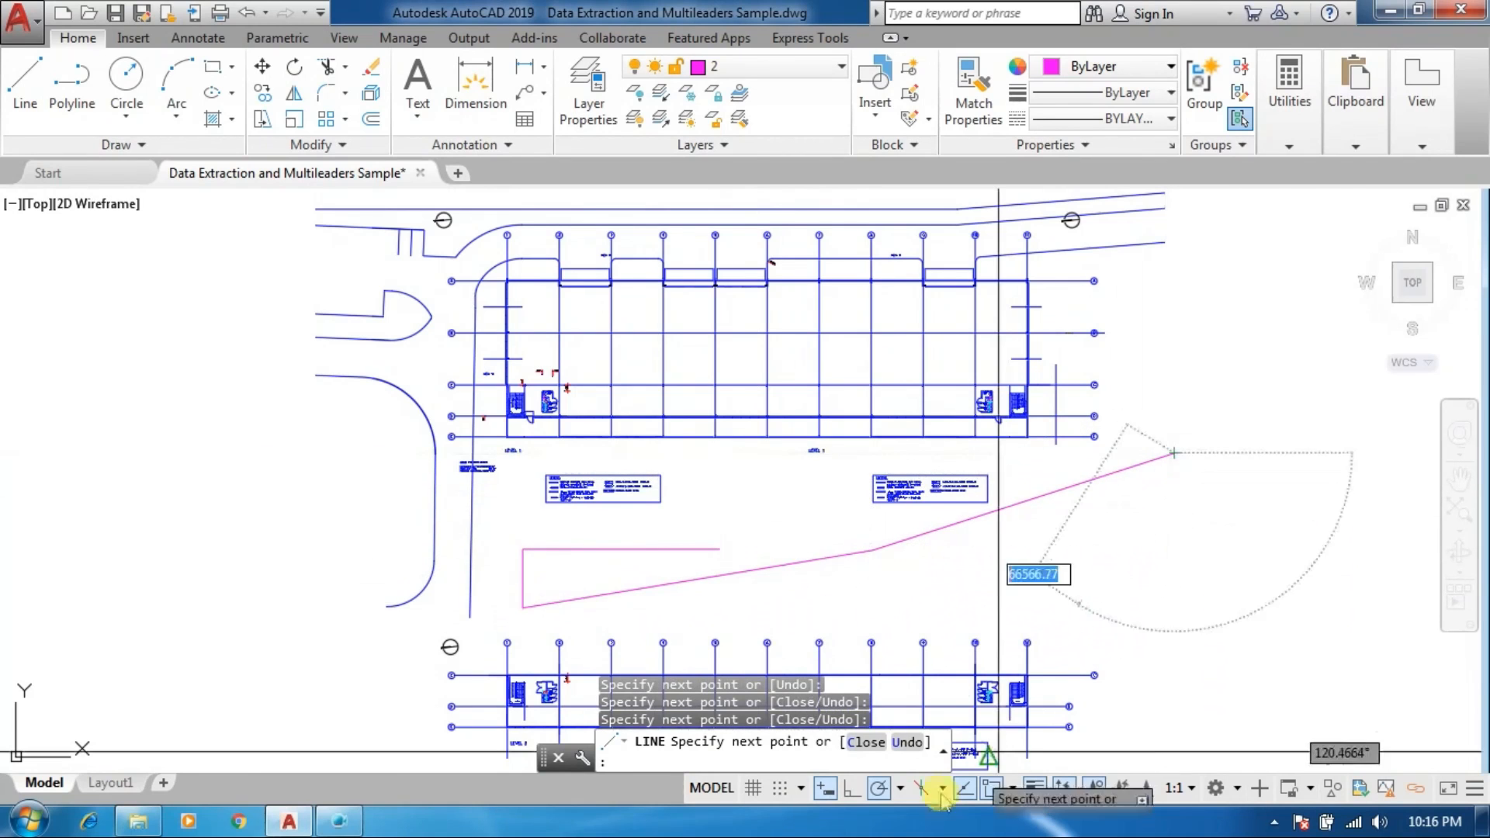
{"action": "left_click", "coordinate": [826, 787]}
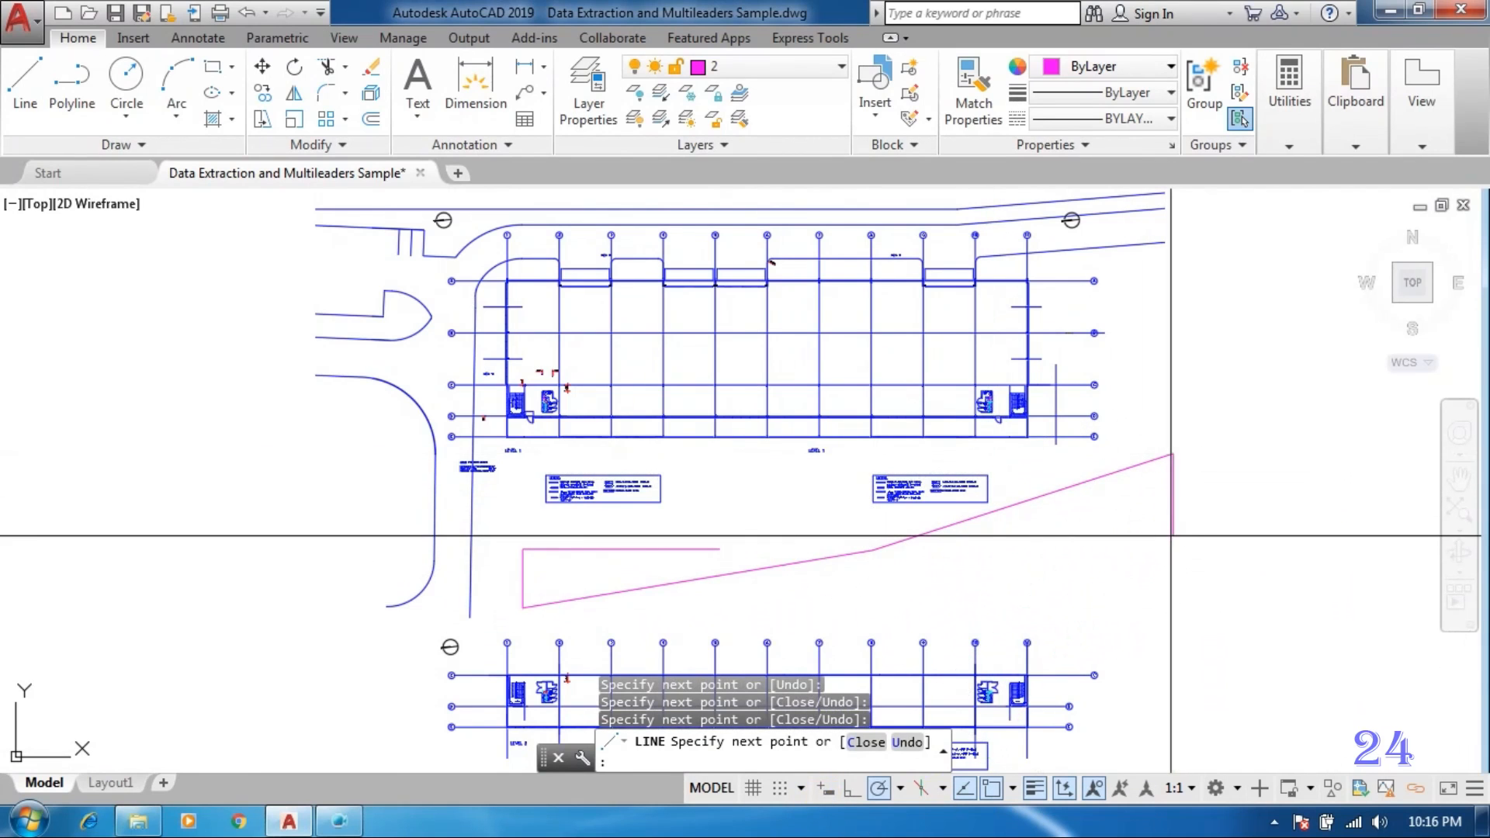
{"action": "right_click", "coordinate": [1172, 535]}
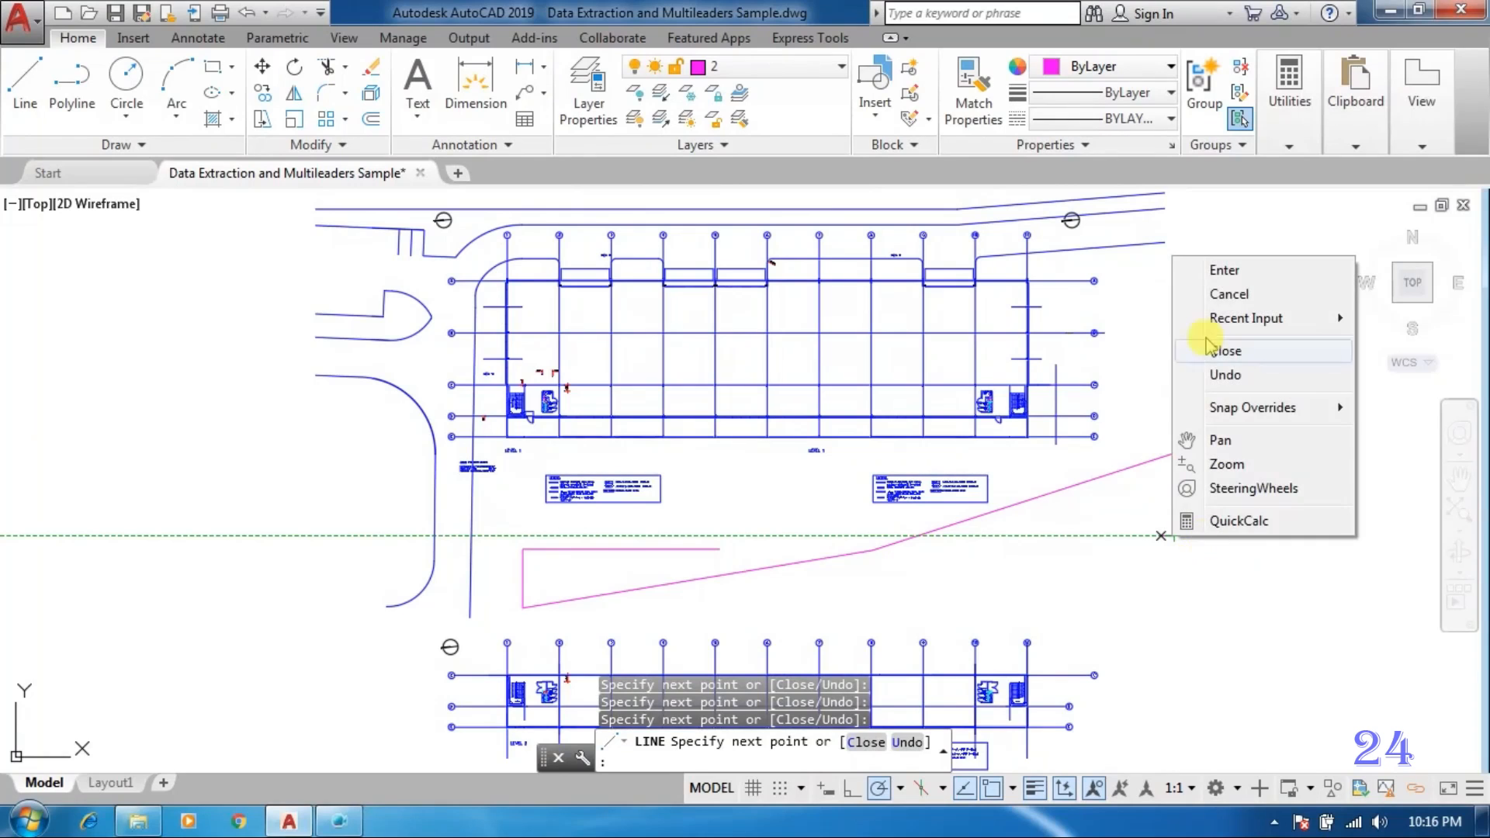
{"action": "left_click", "coordinate": [1226, 294]}
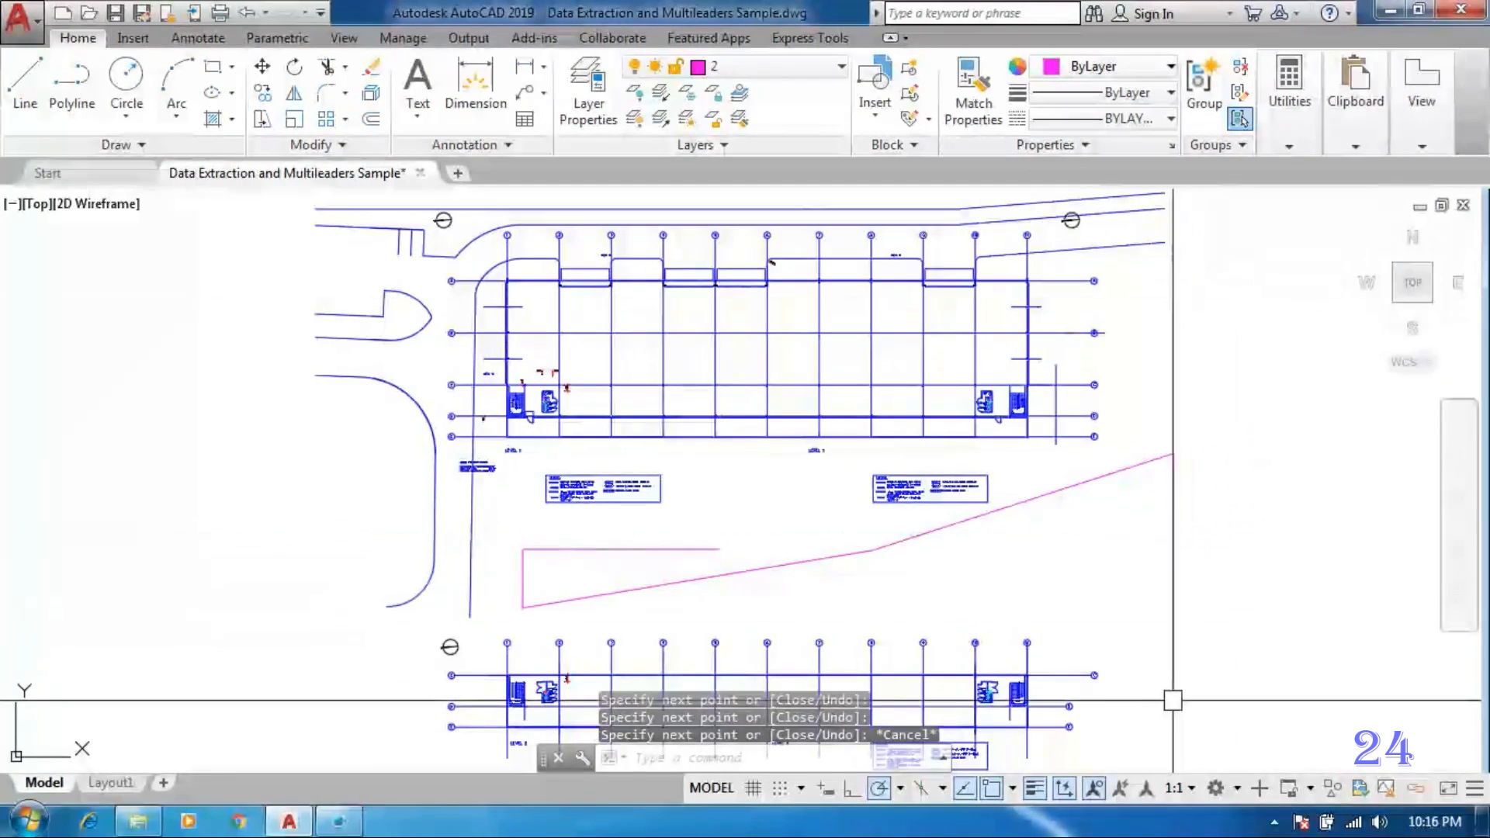
Step: Turn off the lineweight display and set the lineweight of the curved road polyline beside the upper plan to 1.40 mm
{"action": "left_click", "coordinate": [1034, 788]}
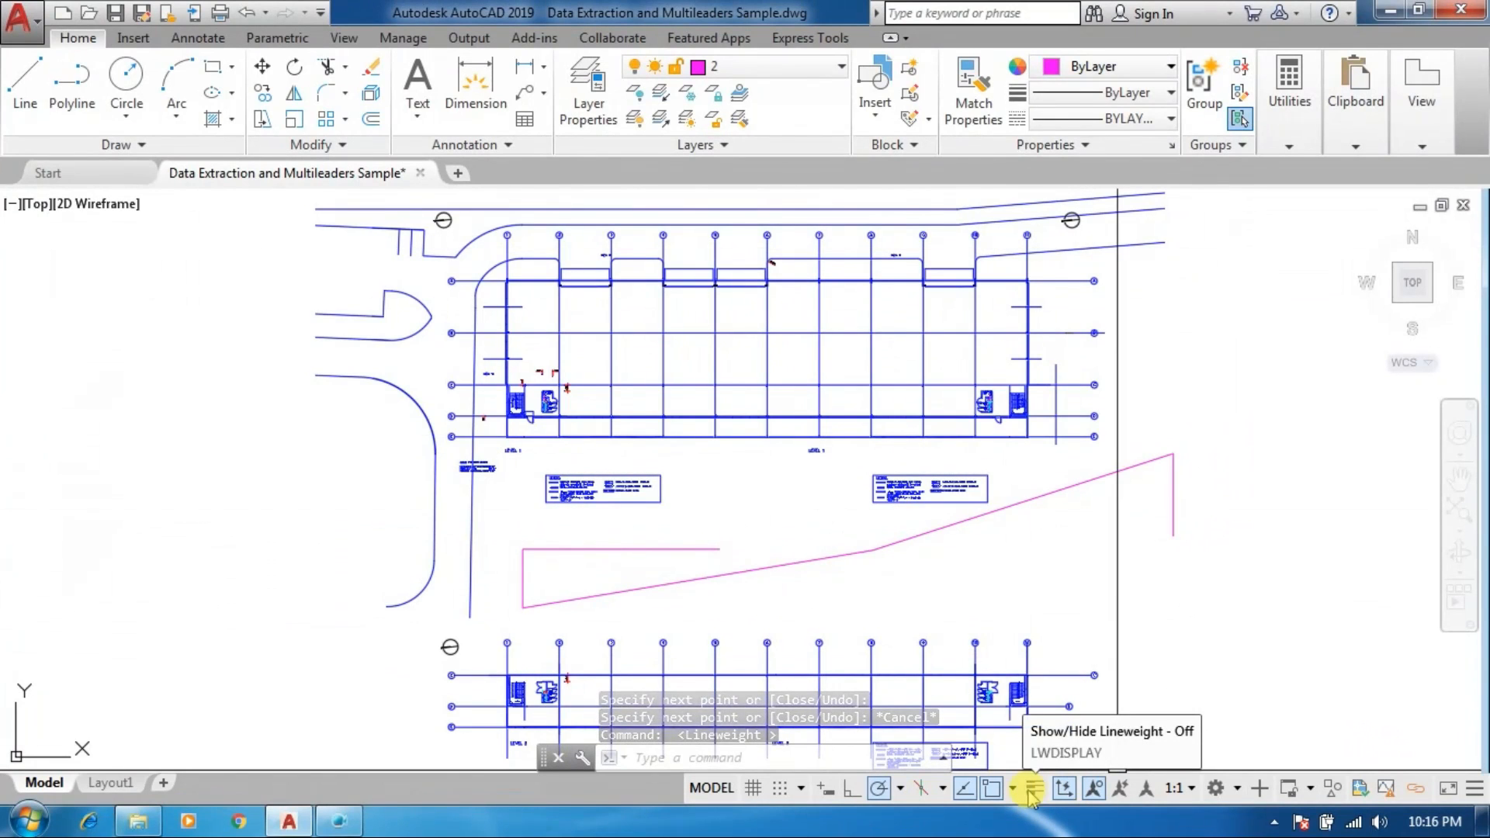
{"action": "left_click", "coordinate": [408, 385]}
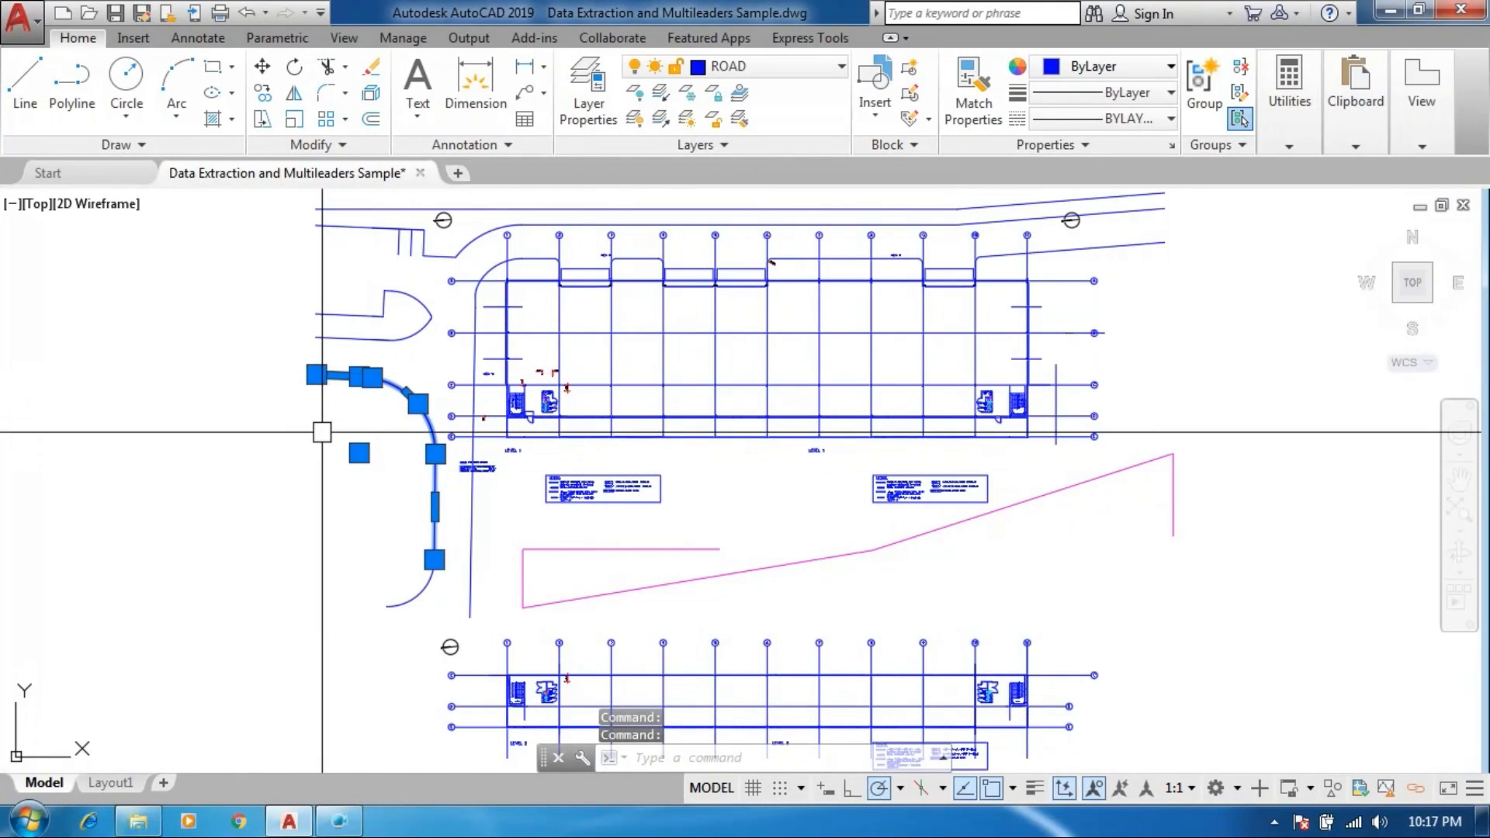
{"action": "key", "text": "Escape"}
{"action": "left_click", "coordinate": [325, 378]}
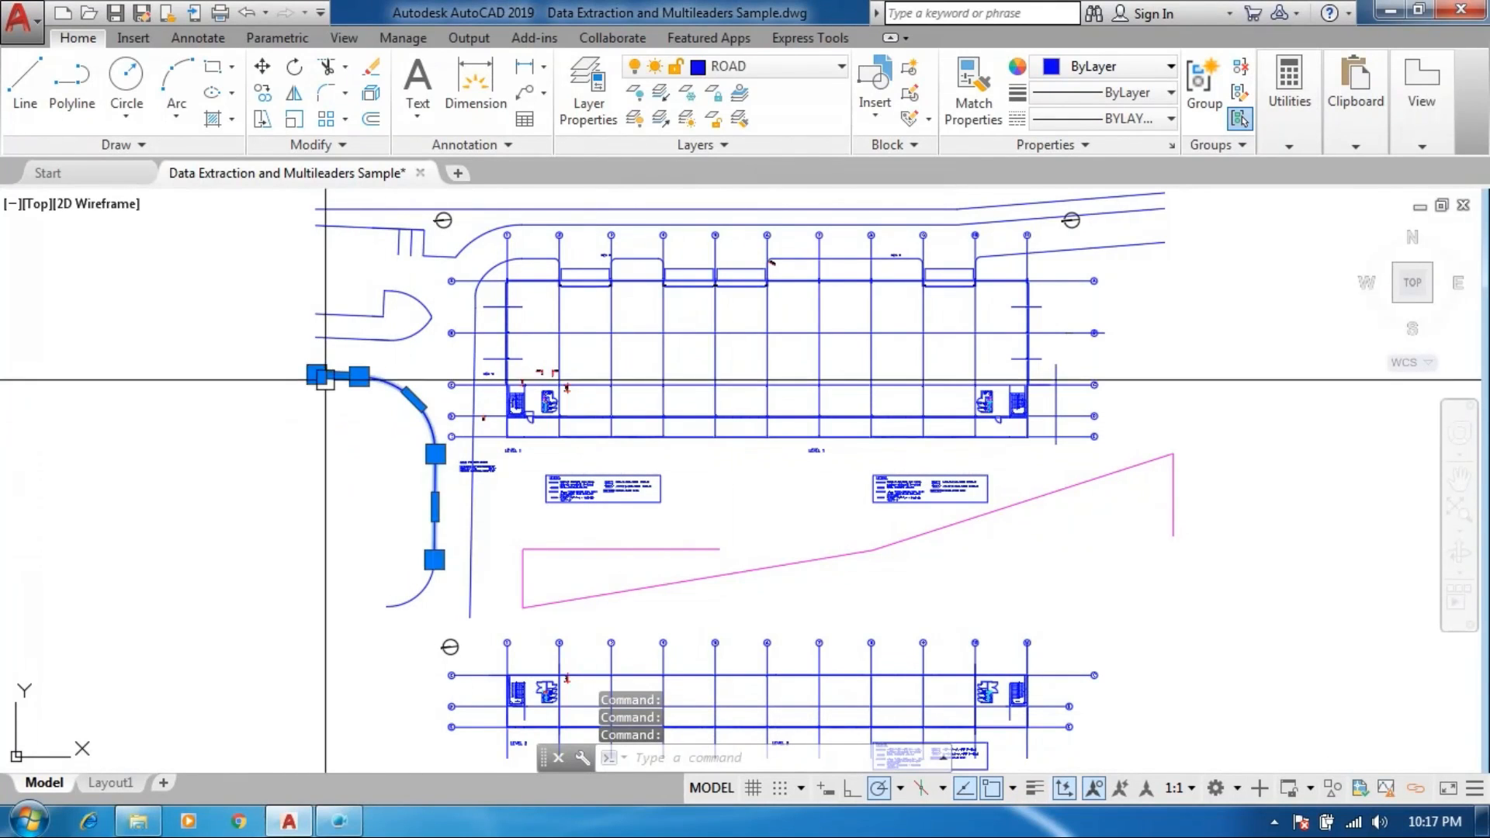
{"action": "left_click", "coordinate": [1129, 93]}
{"action": "scroll", "coordinate": [1110, 326], "scroll_direction": "down", "scroll_amount": 5}
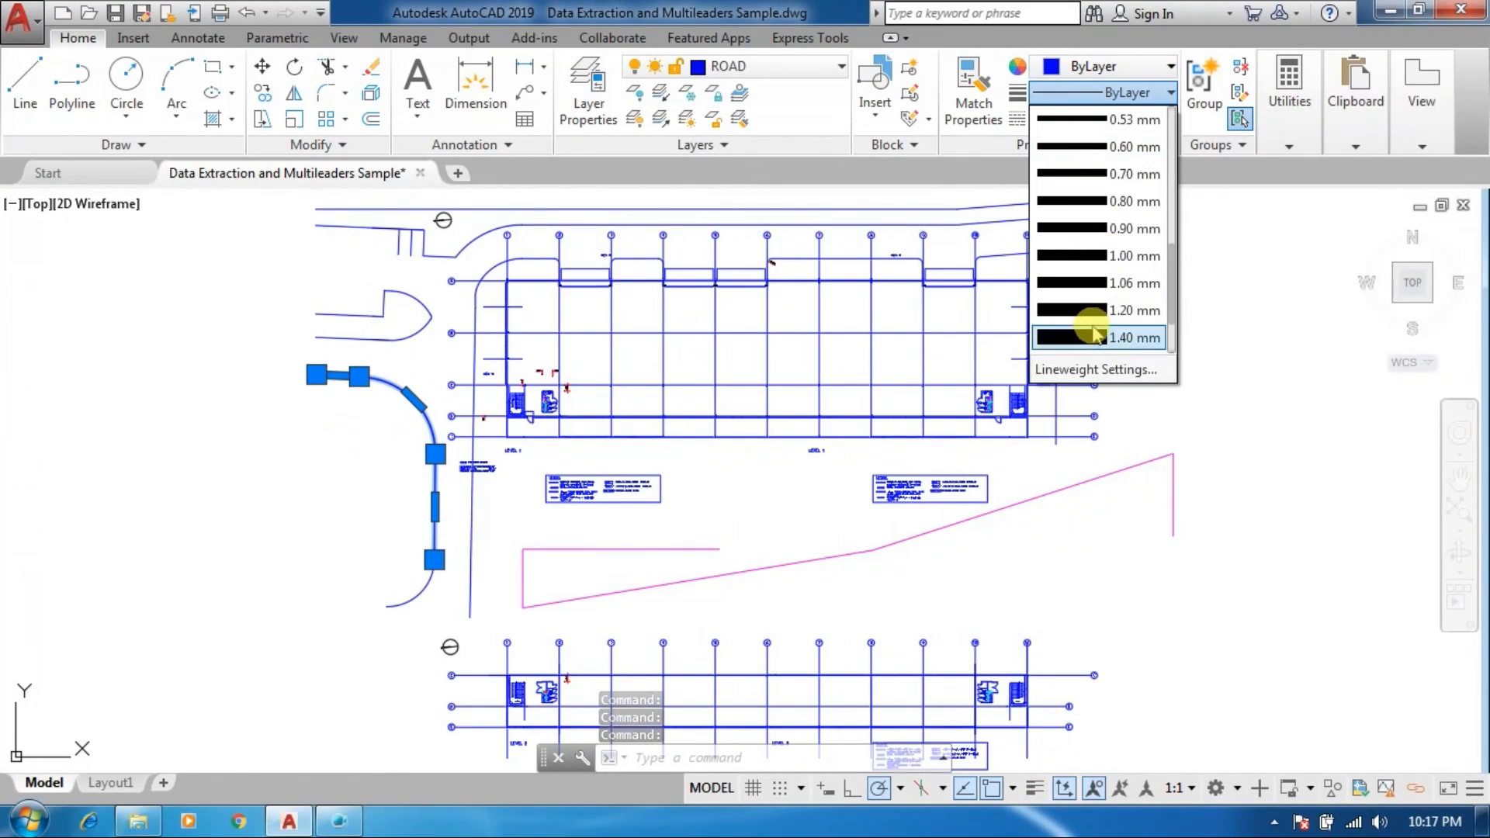
{"action": "left_click", "coordinate": [1094, 335]}
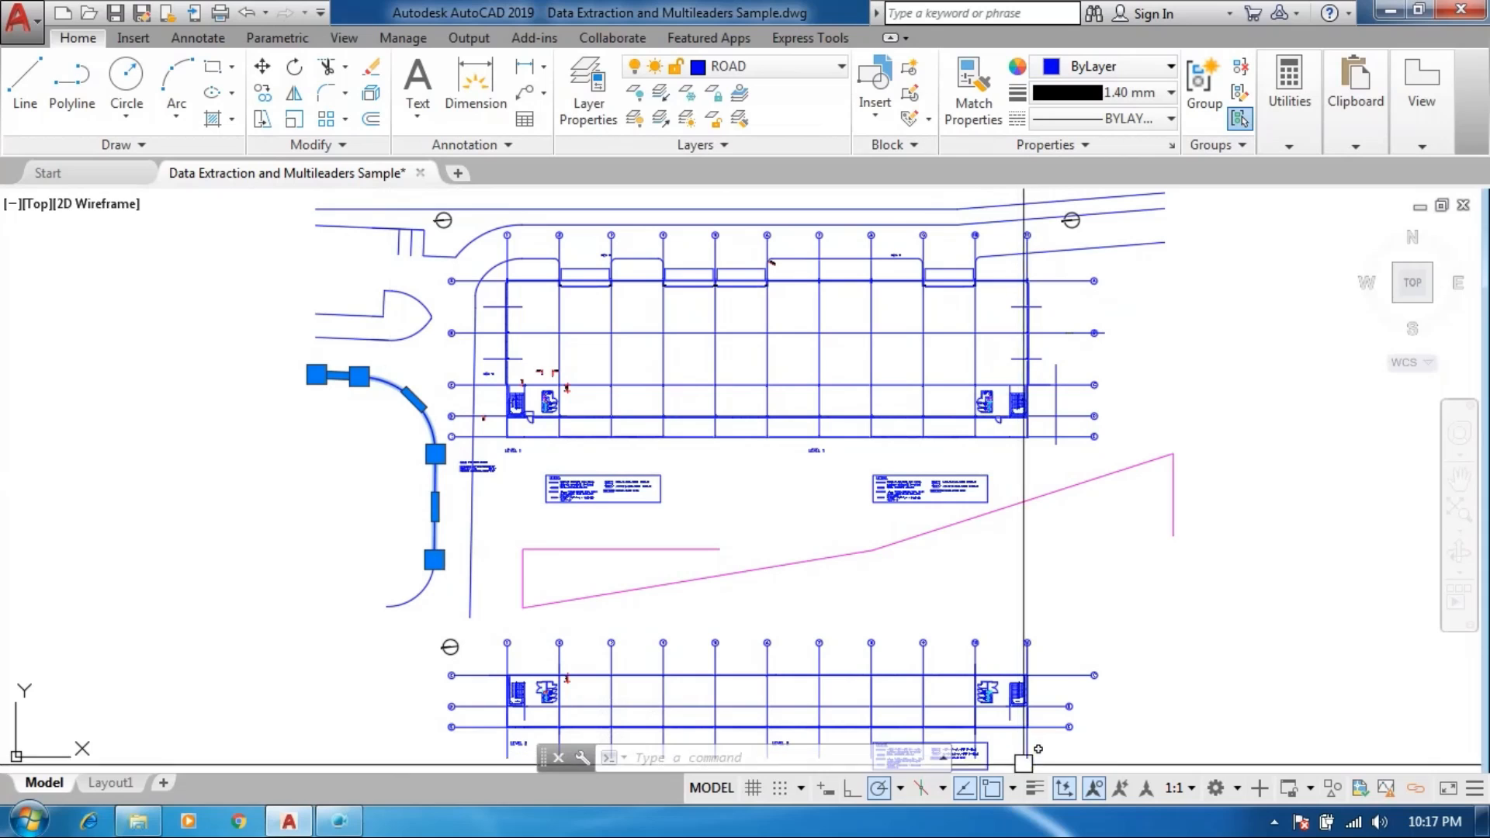
Step: Show lineweights to inspect the thickened road curve, hide them again and clear the selection
{"action": "left_click", "coordinate": [1034, 788]}
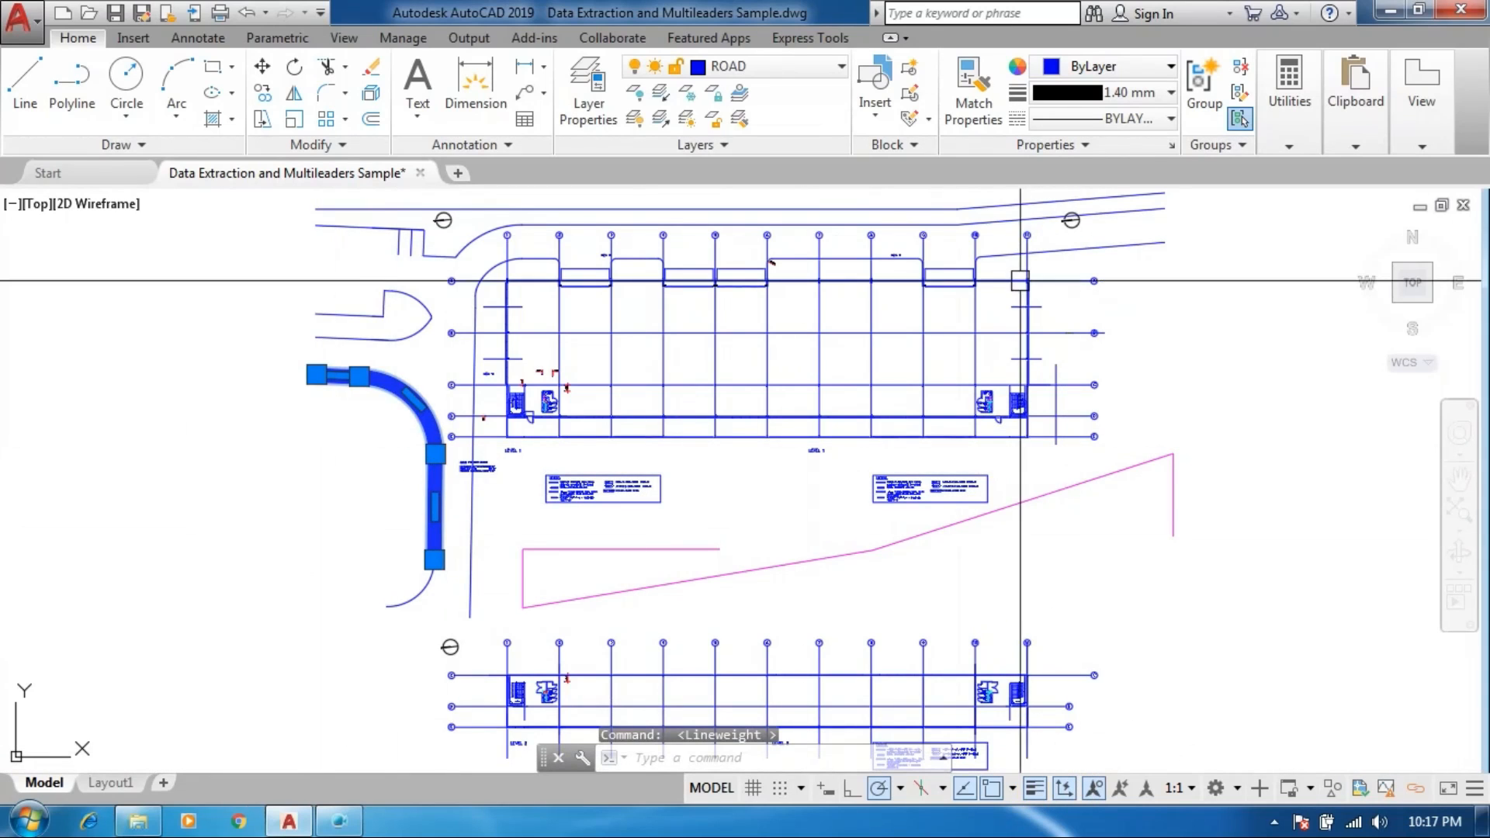
{"action": "scroll", "coordinate": [1009, 543], "scroll_direction": "down", "scroll_amount": 5}
{"action": "scroll", "coordinate": [594, 317], "scroll_direction": "up", "scroll_amount": 5}
{"action": "scroll", "coordinate": [593, 317], "scroll_direction": "up", "scroll_amount": 3}
{"action": "scroll", "coordinate": [936, 727], "scroll_direction": "down", "scroll_amount": 3}
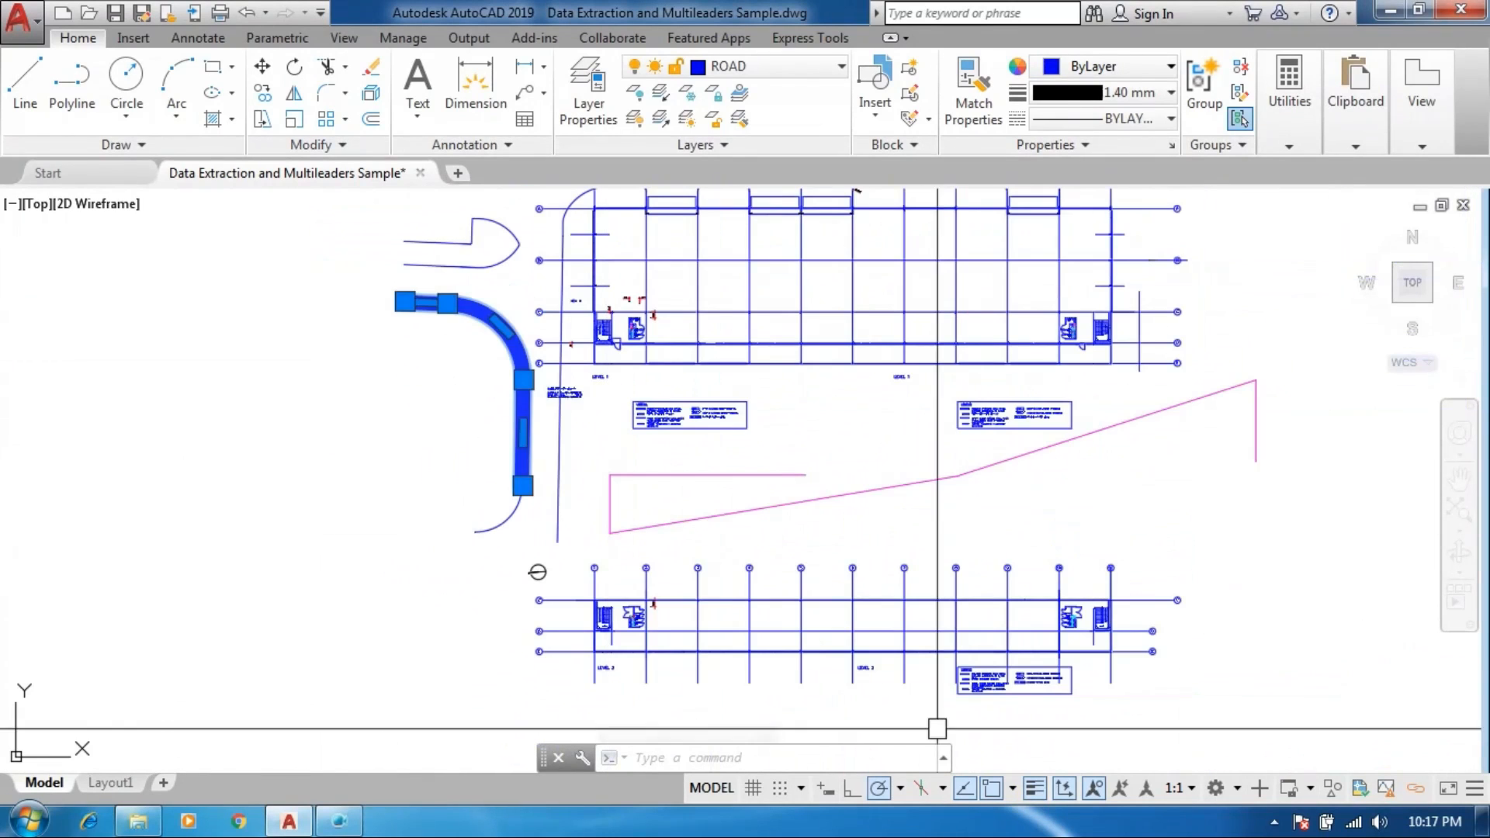
{"action": "left_click", "coordinate": [1036, 789]}
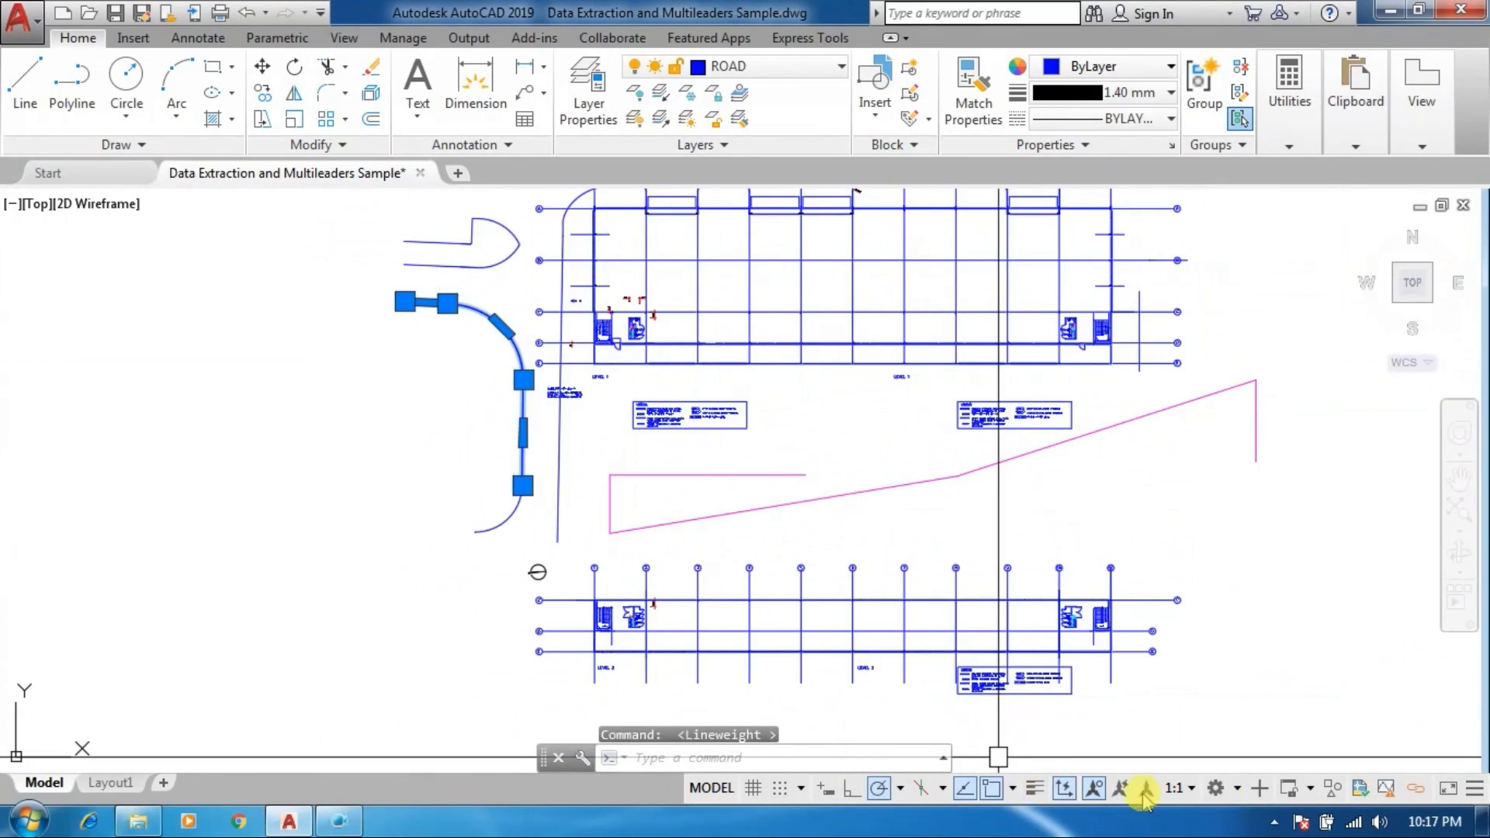
{"action": "key", "text": "Escape"}
{"action": "right_click", "coordinate": [1113, 453]}
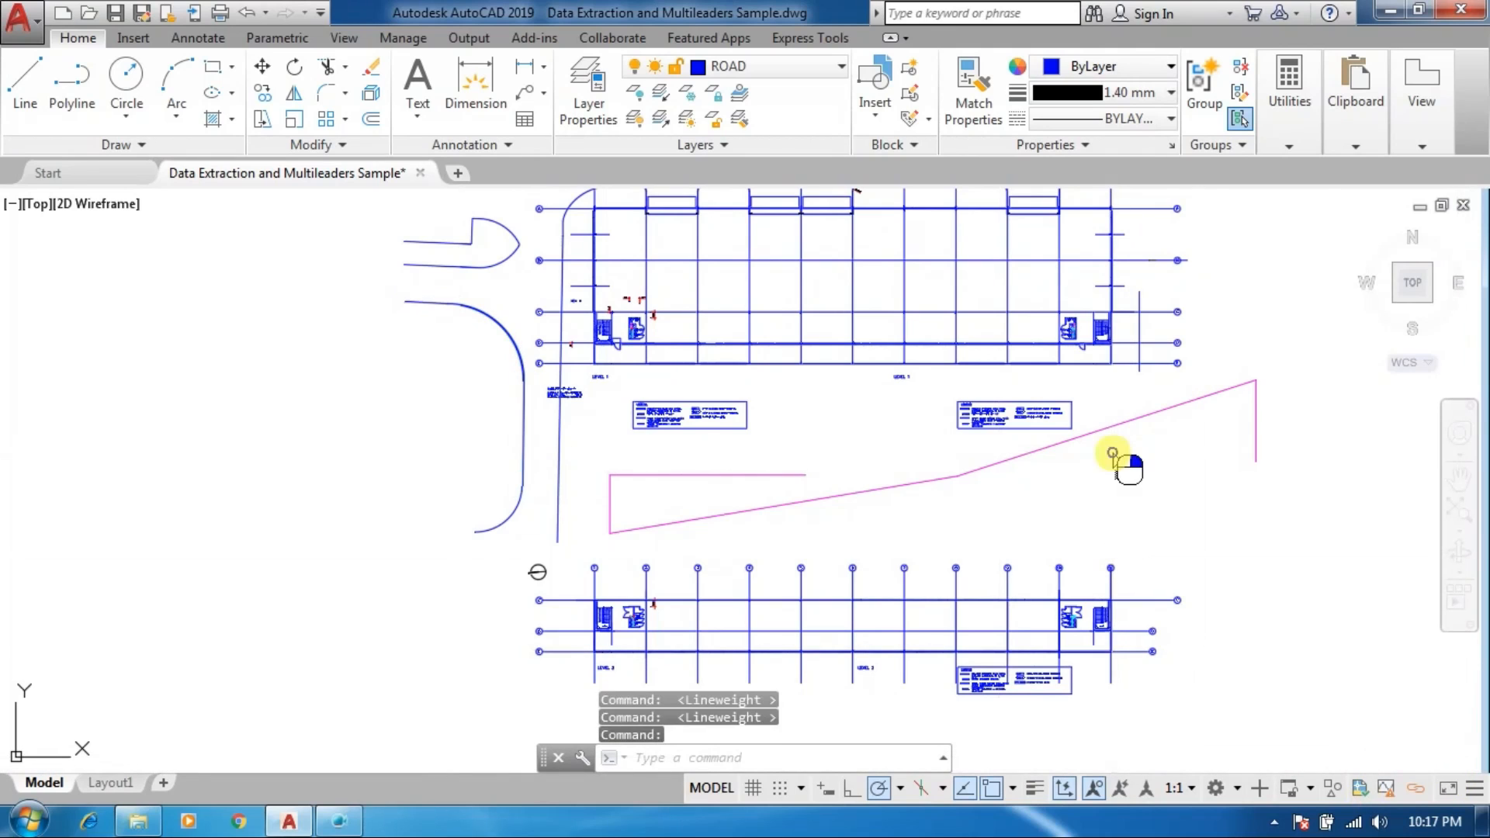
Step: Turn off the Midpoint object snap
{"action": "left_click", "coordinate": [1013, 788]}
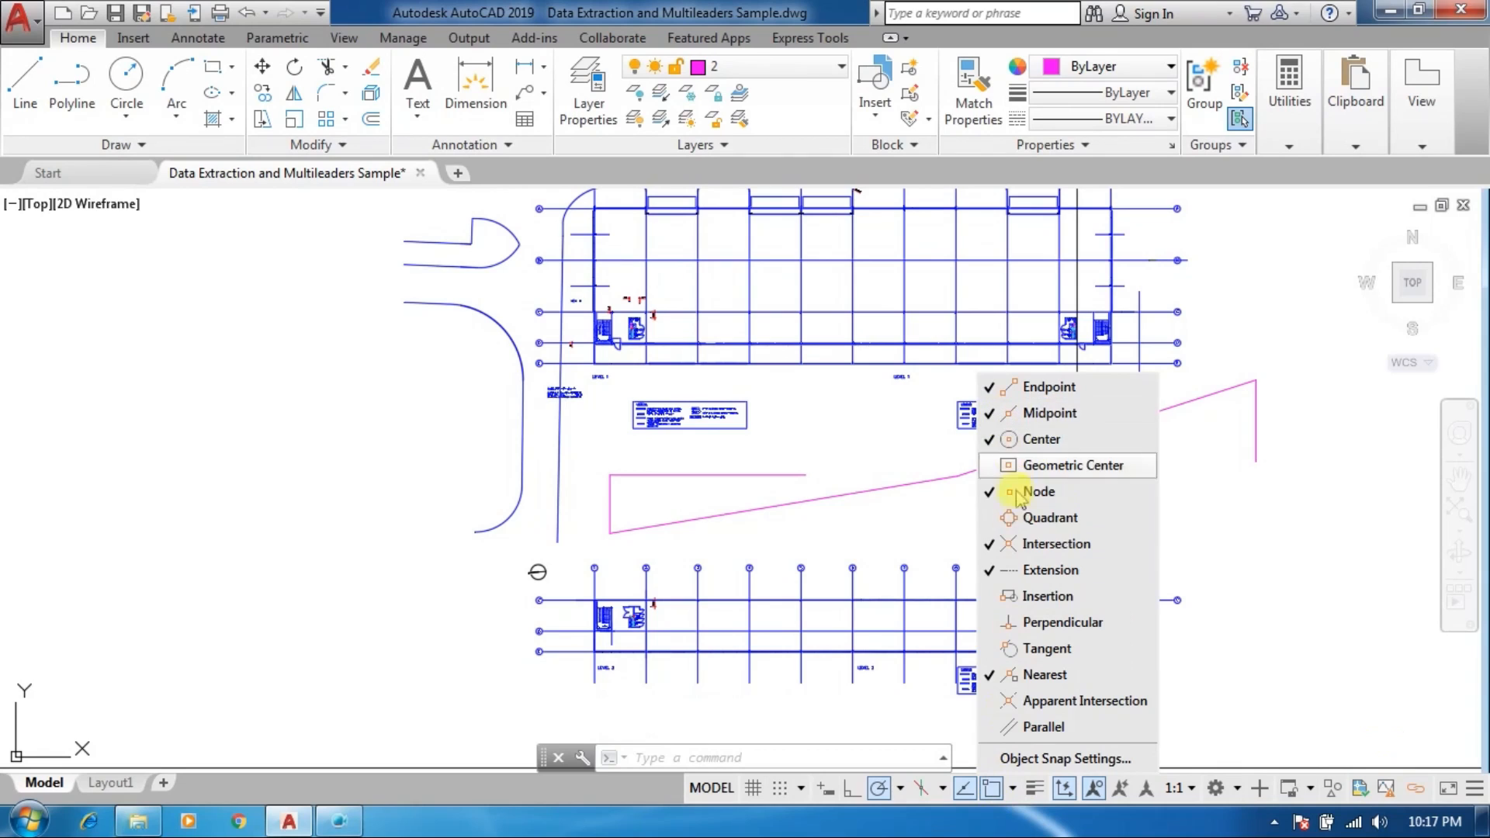
{"action": "left_click", "coordinate": [985, 417]}
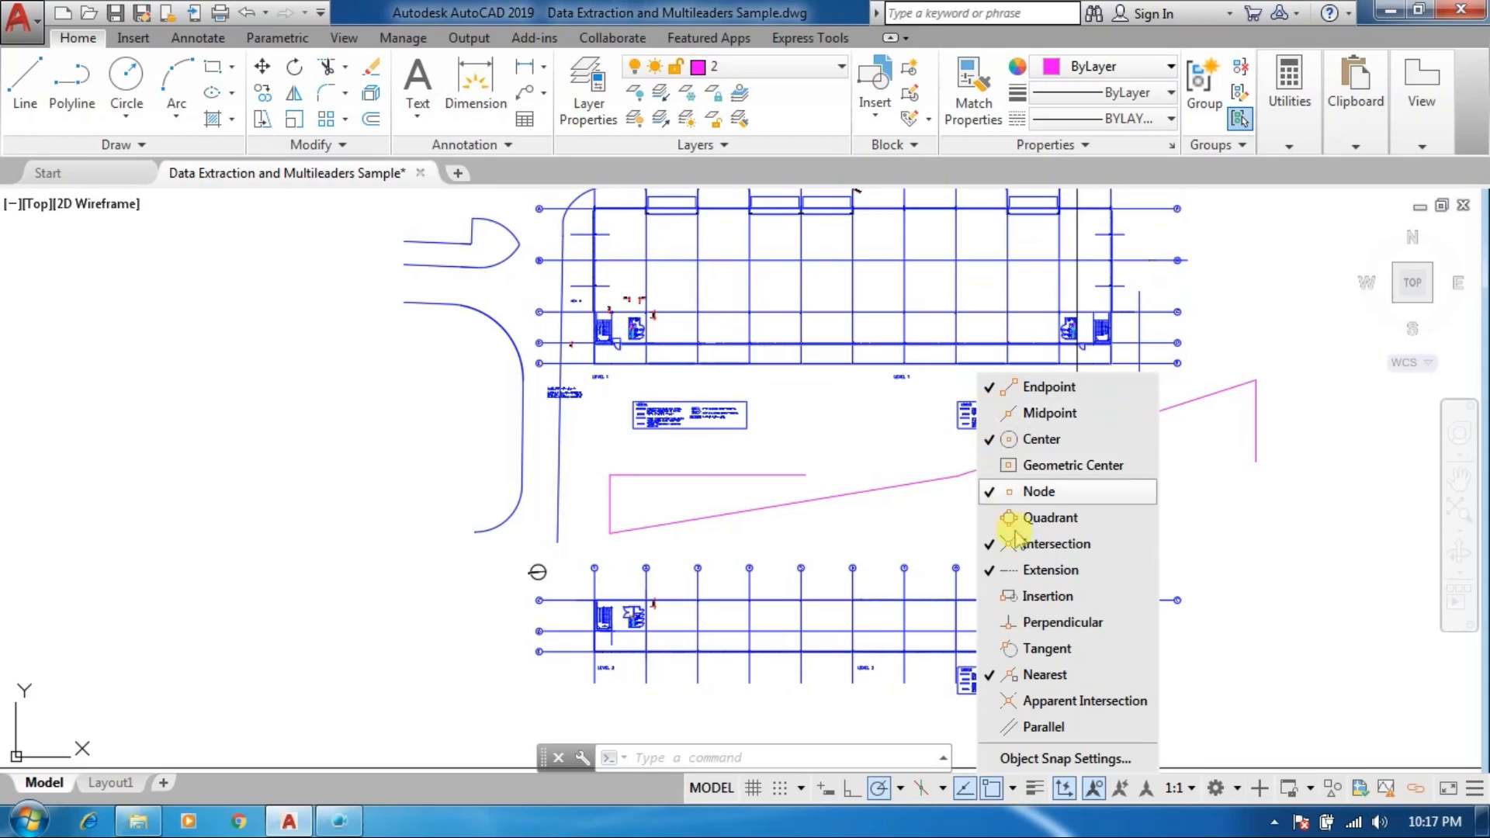
{"action": "left_click", "coordinate": [419, 301]}
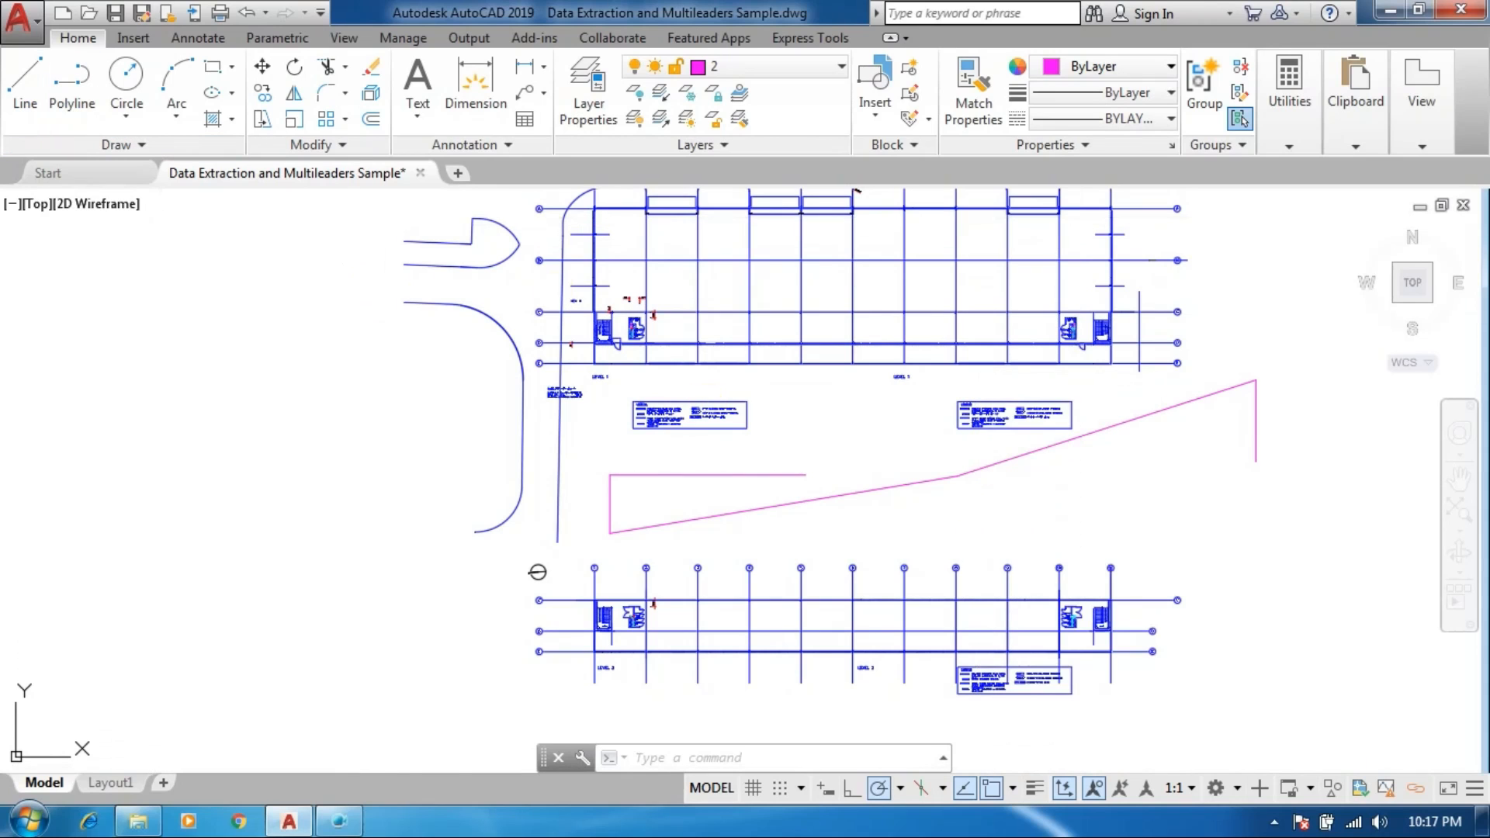
Step: Start the Line command and turn the Midpoint object snap back on
{"action": "left_click", "coordinate": [25, 82]}
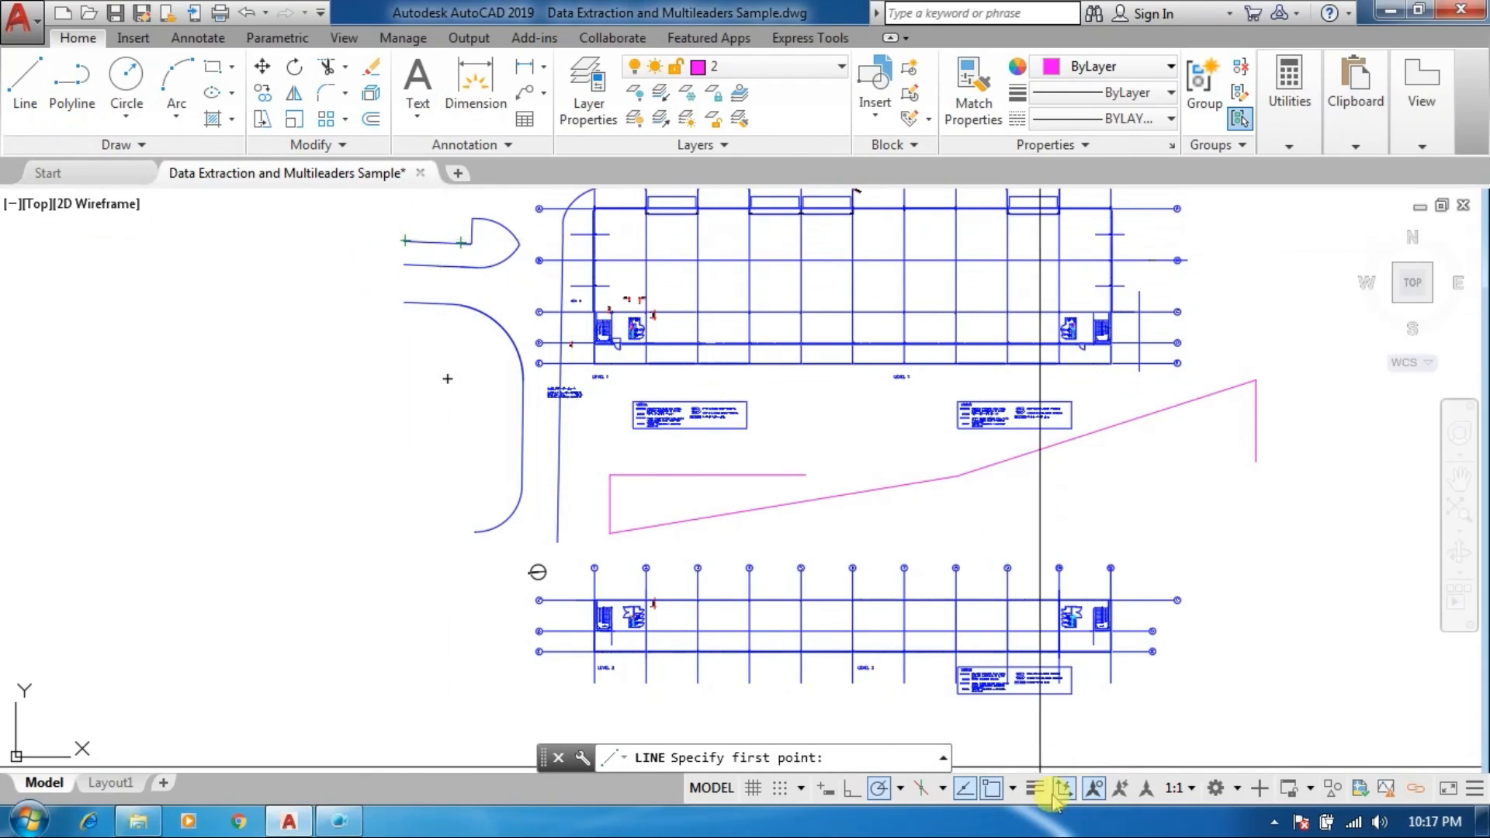
{"action": "left_click", "coordinate": [1012, 788]}
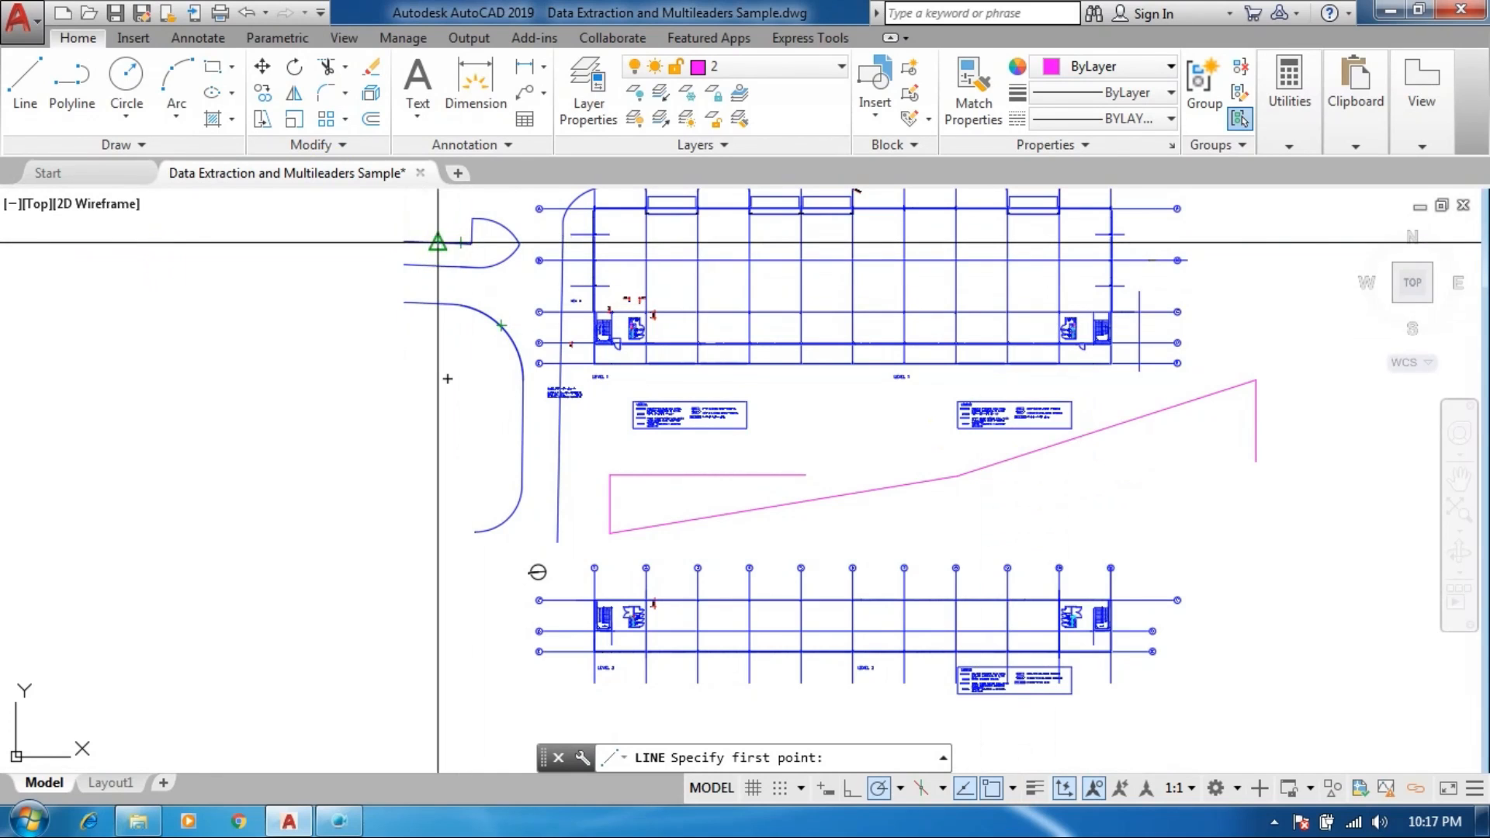
Step: Examine the object snap modes, snap and grid options and polar tracking options in Drafting Settings without changing them
{"action": "left_click", "coordinate": [1013, 789]}
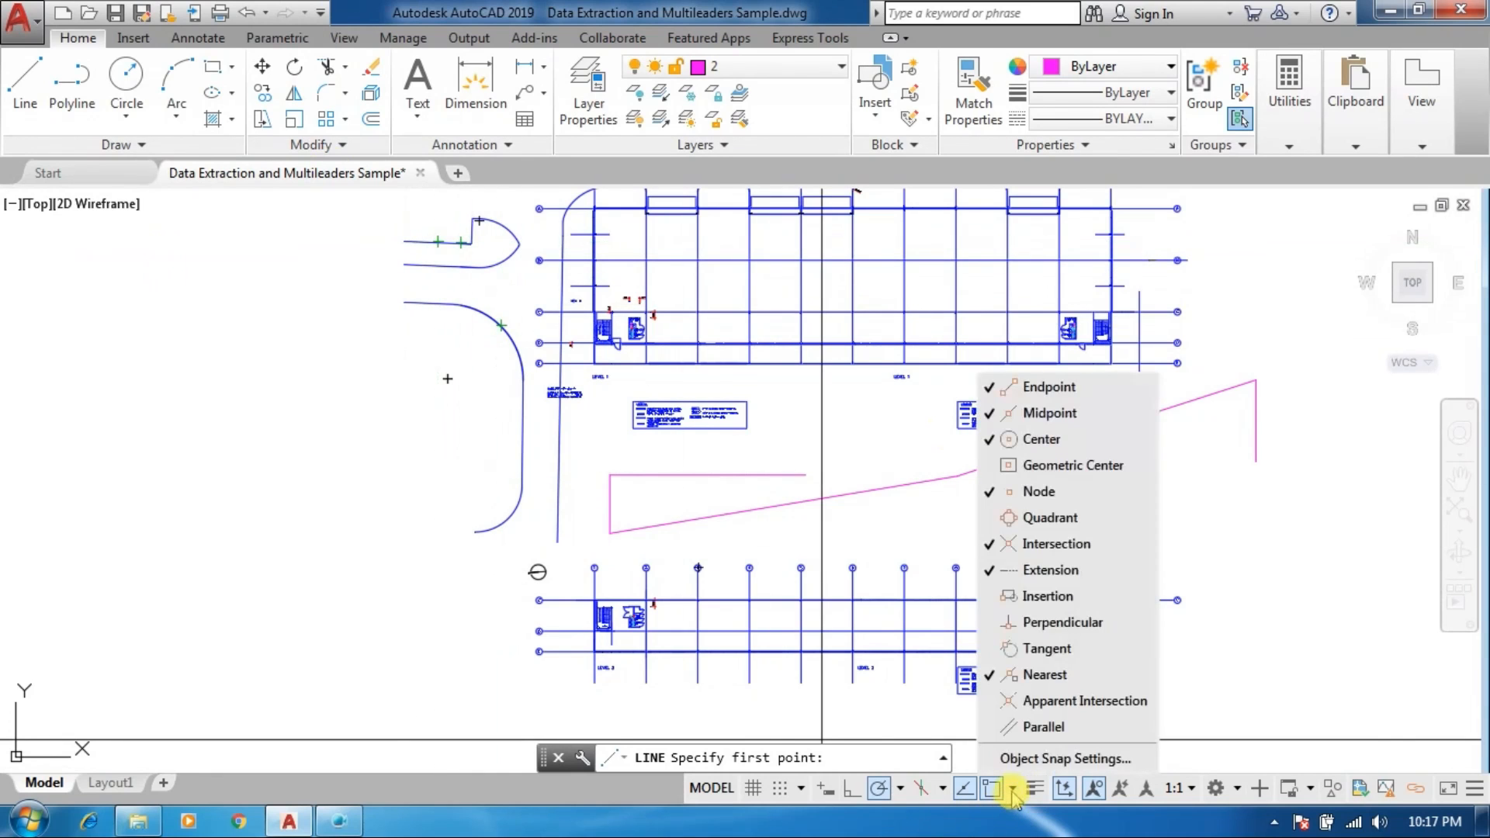
{"action": "left_click", "coordinate": [1063, 759]}
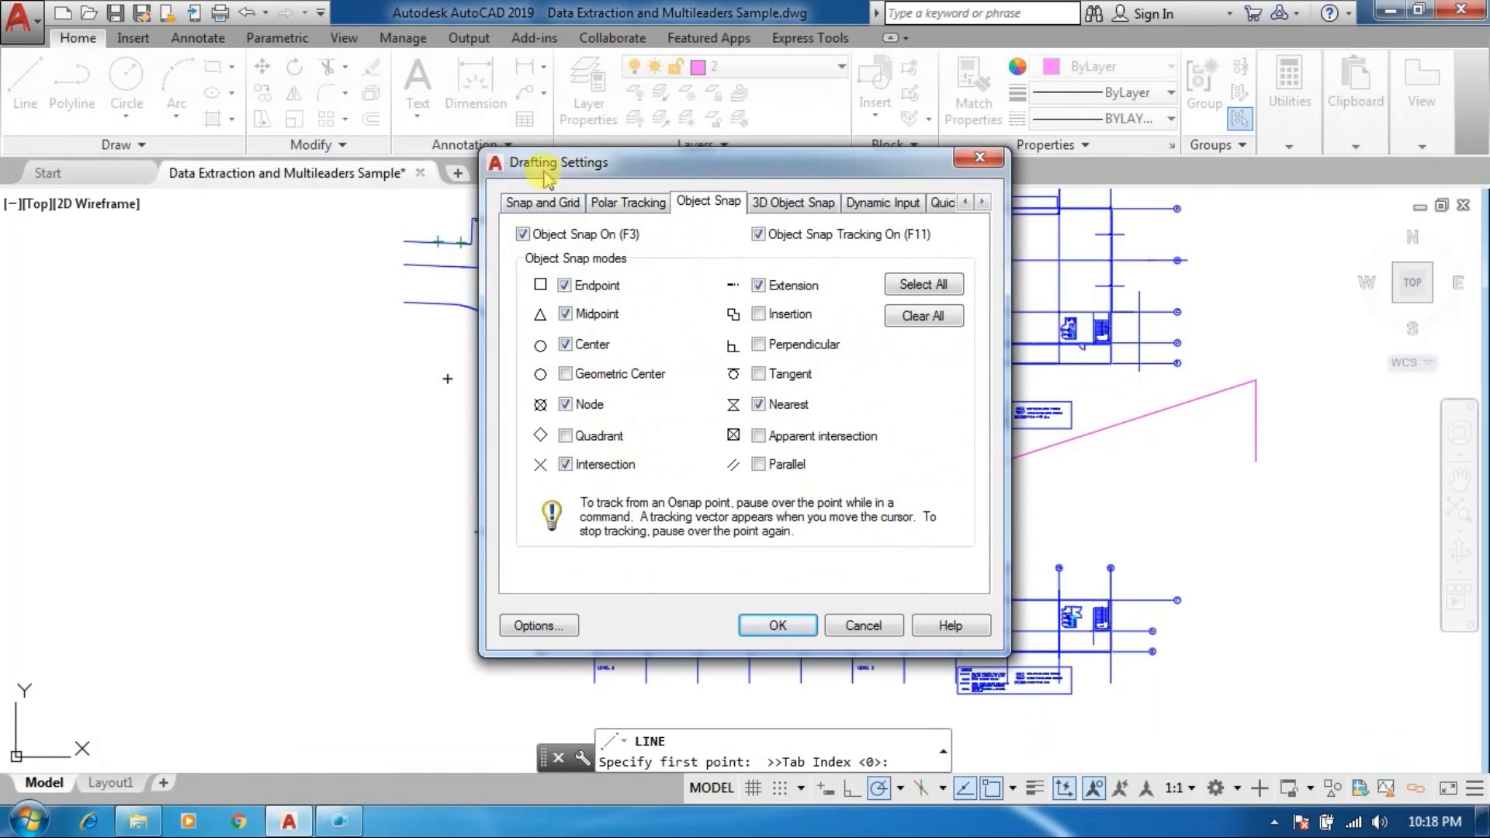
{"action": "left_click", "coordinate": [508, 202]}
{"action": "left_click", "coordinate": [625, 206]}
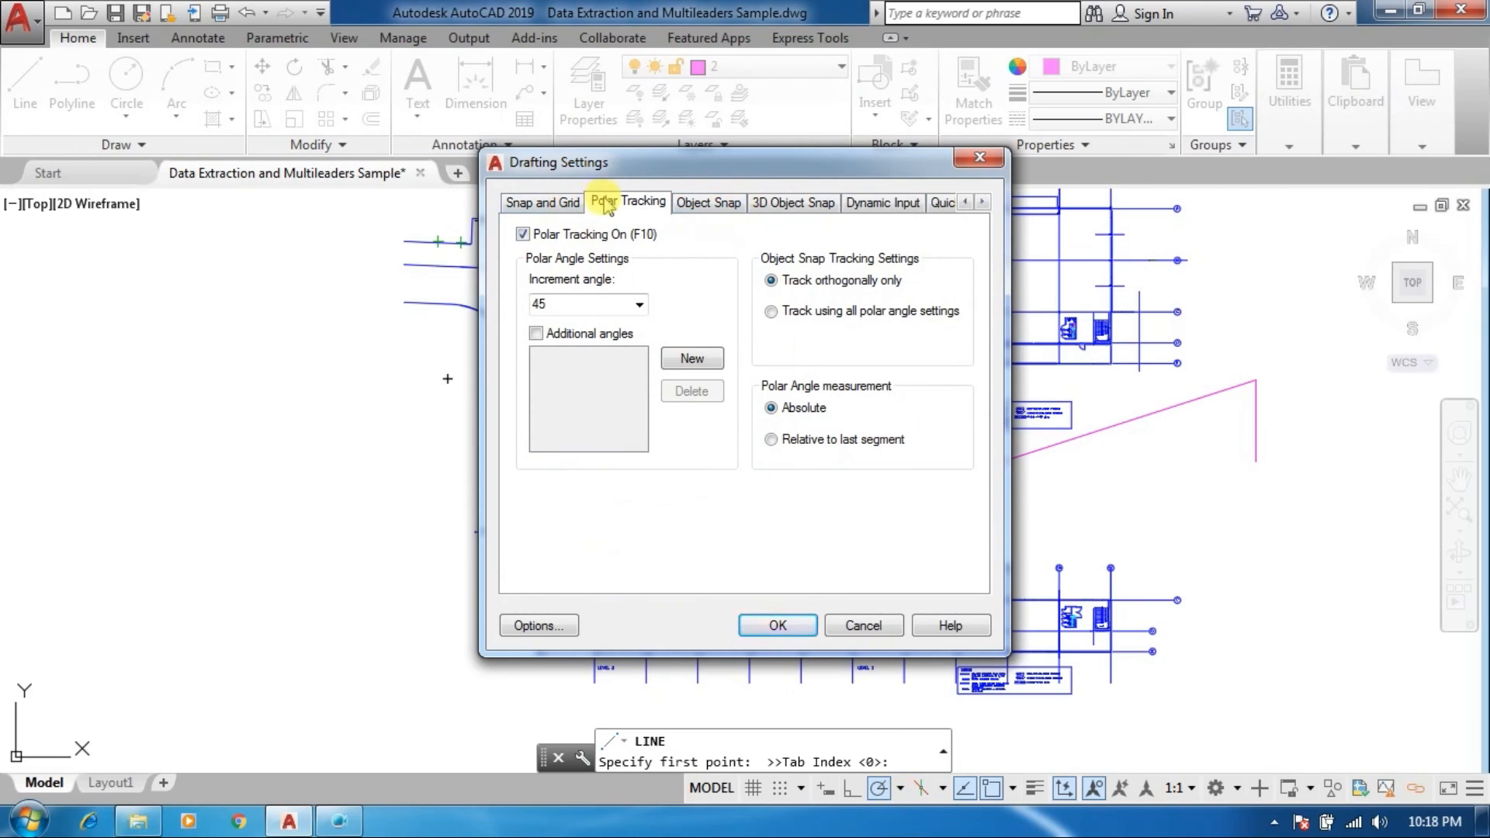
{"action": "left_click", "coordinate": [864, 626]}
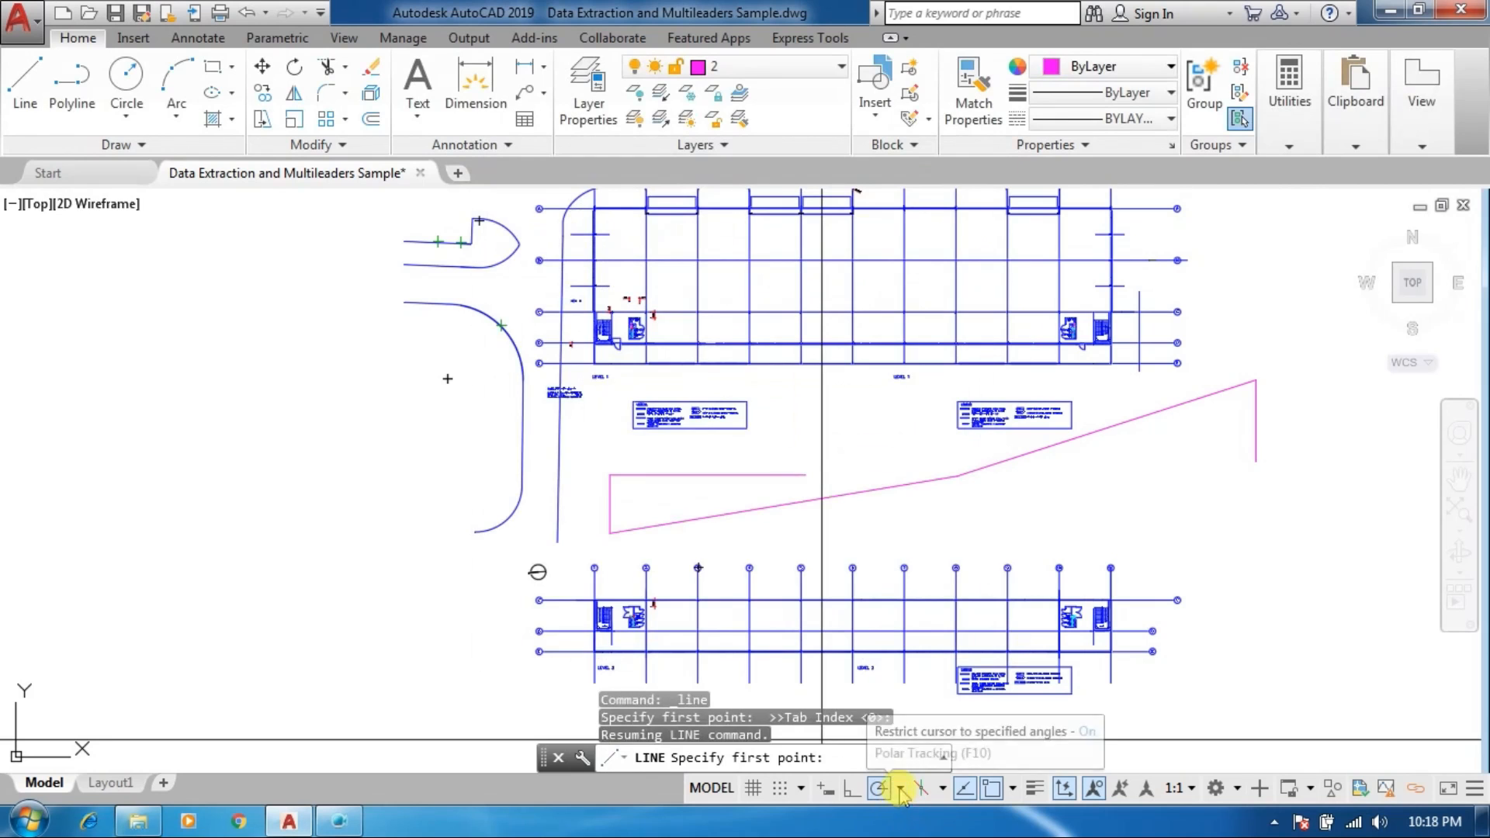
Step: Examine the polar tracking increment angles and the related tracking settings, leaving everything as it is
{"action": "left_click", "coordinate": [900, 788]}
{"action": "left_click", "coordinate": [916, 758]}
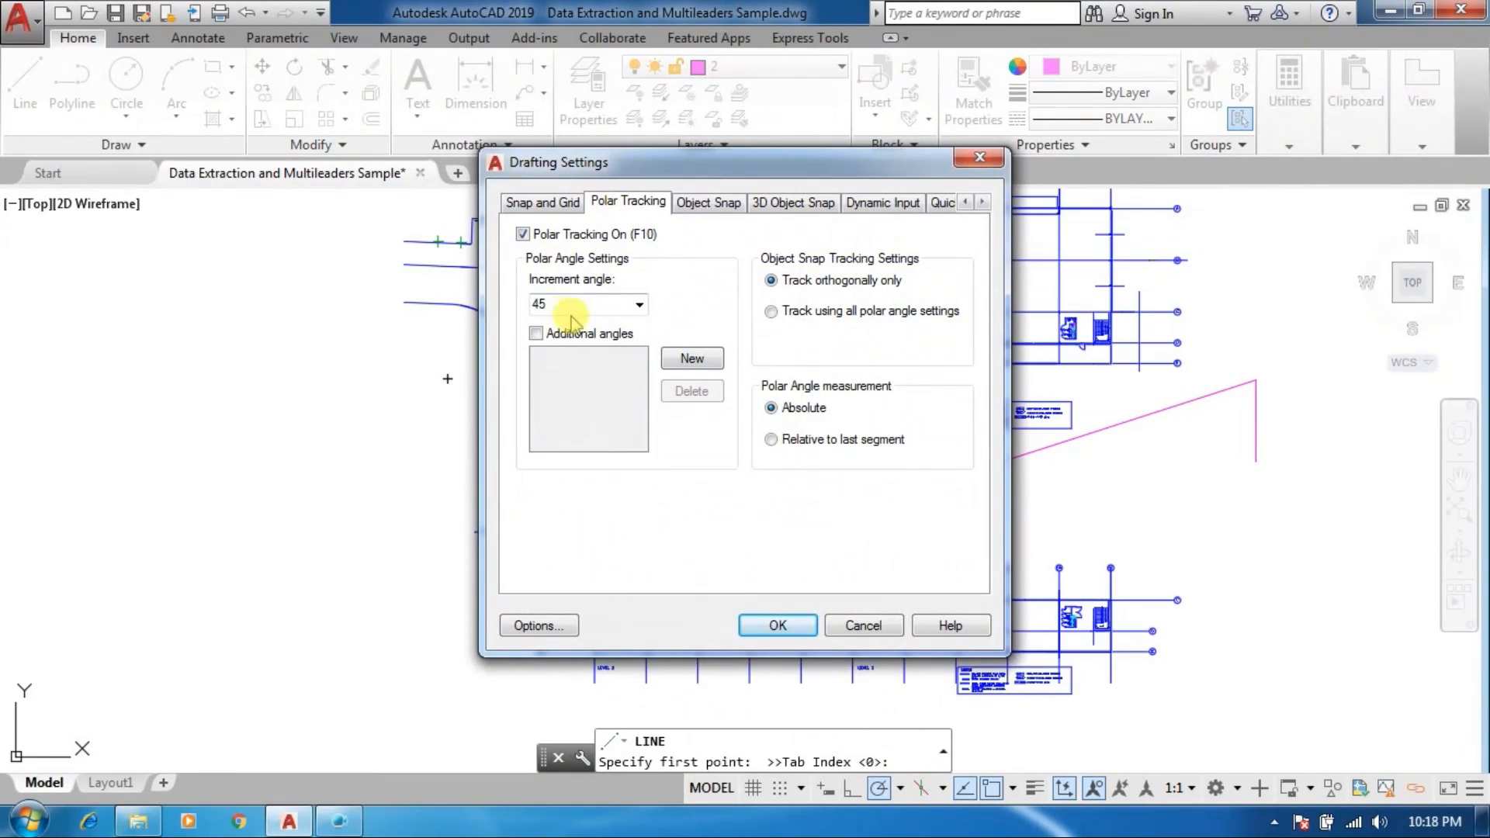
{"action": "left_click", "coordinate": [632, 304]}
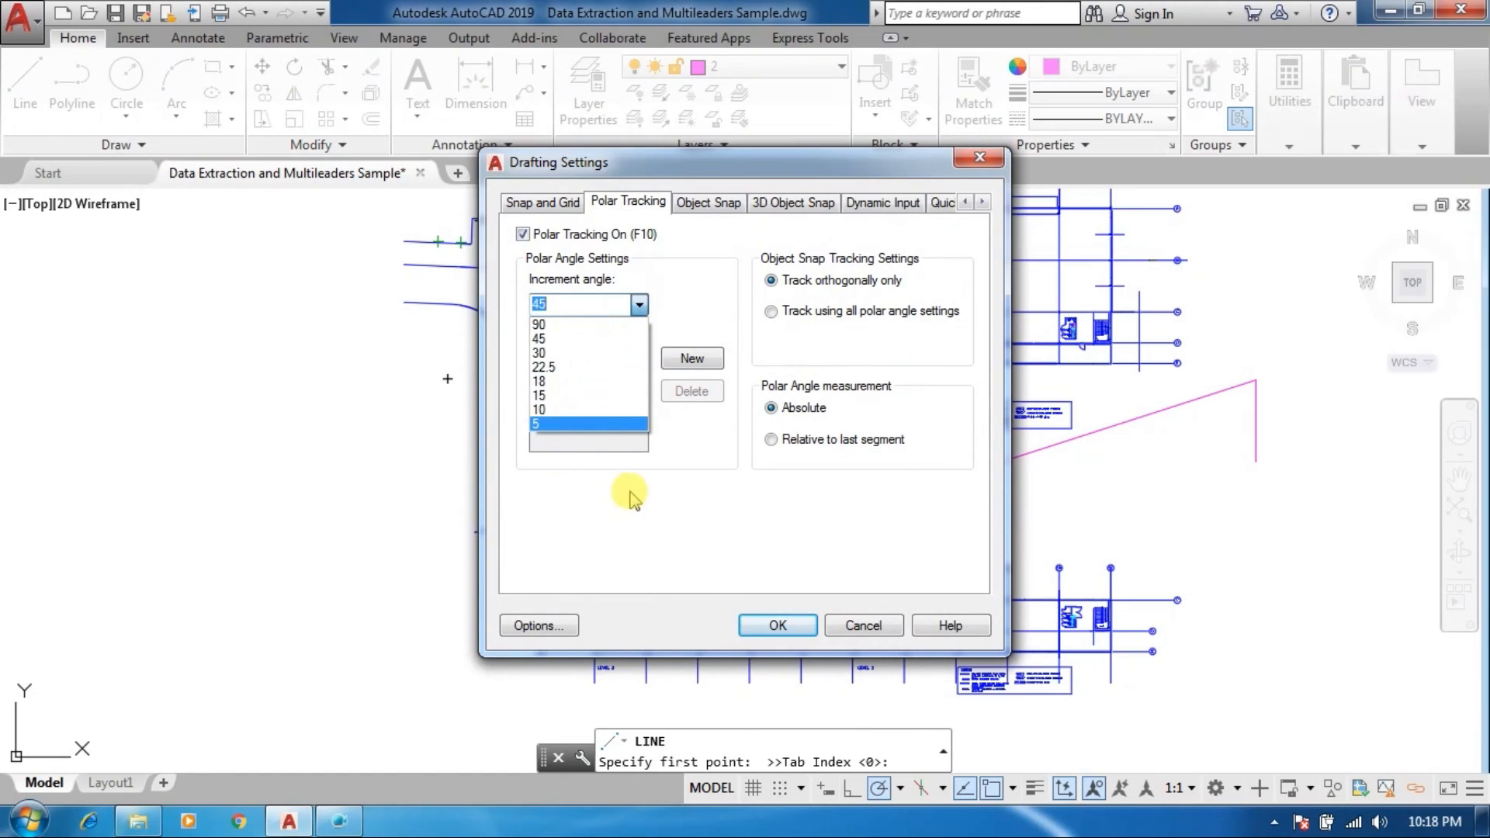
{"action": "left_click", "coordinate": [635, 547]}
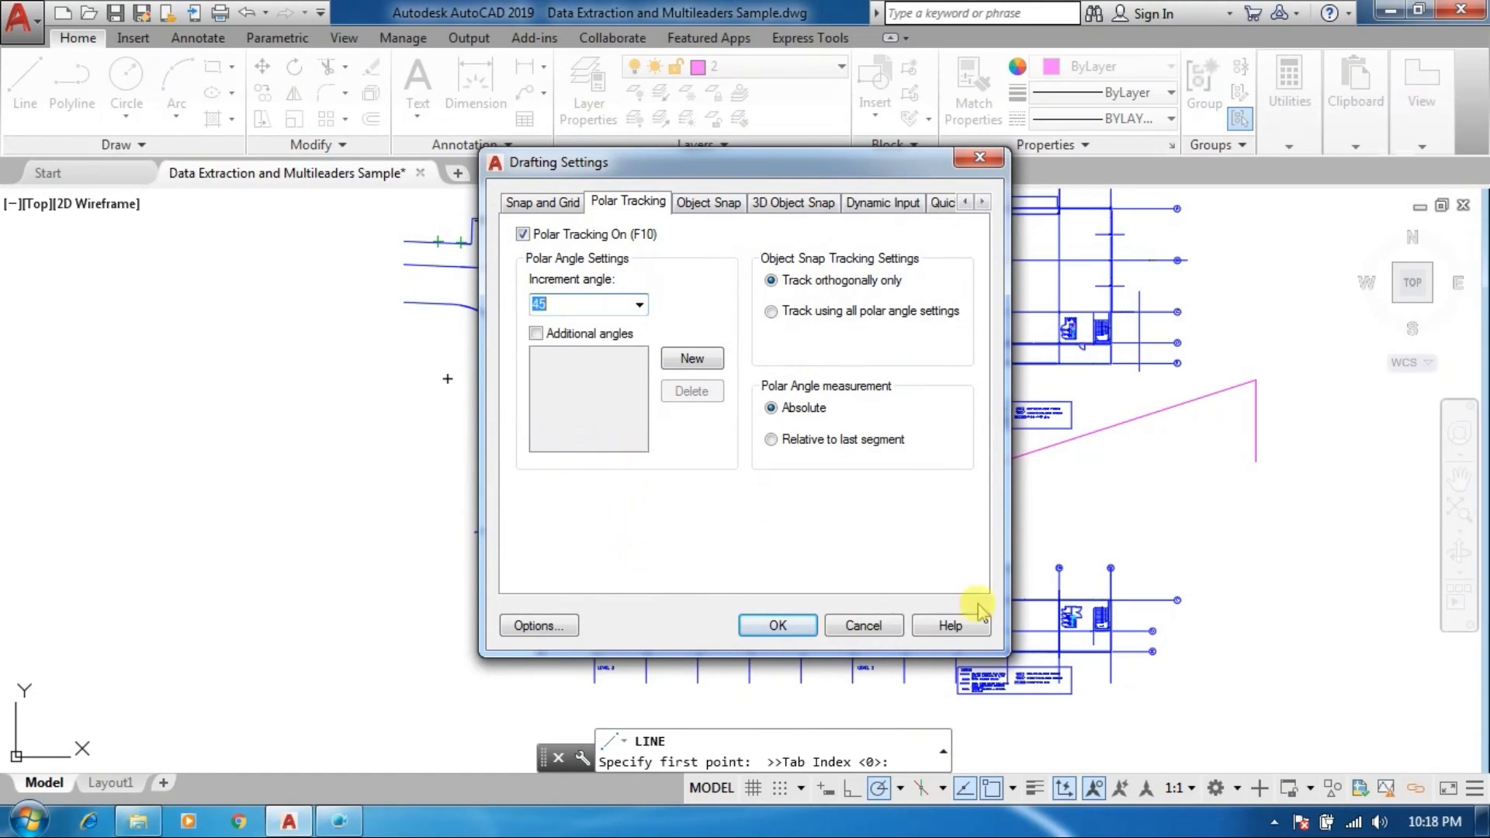
{"action": "left_click", "coordinate": [980, 157]}
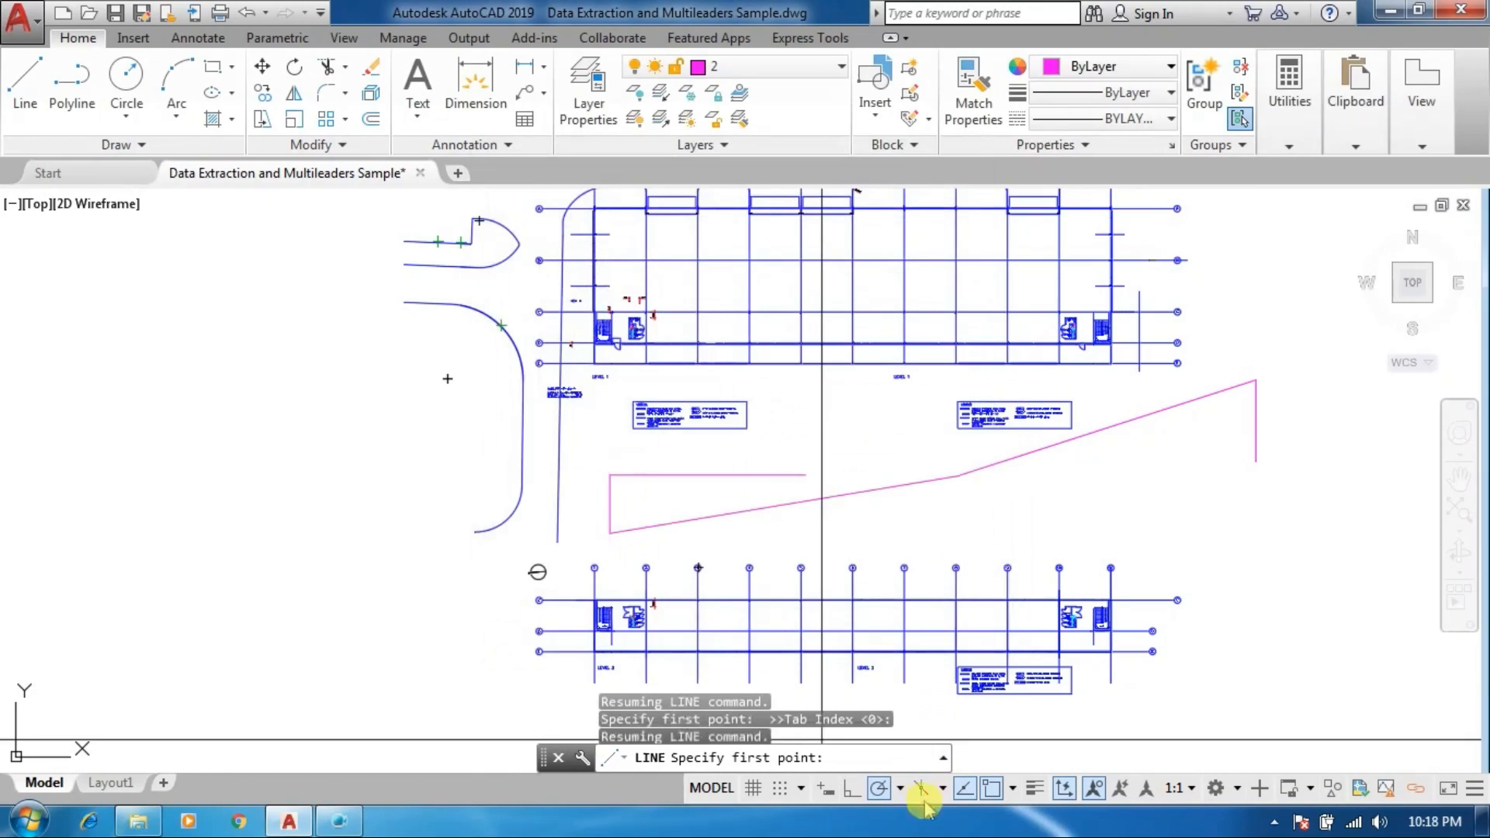
{"action": "left_click", "coordinate": [900, 788]}
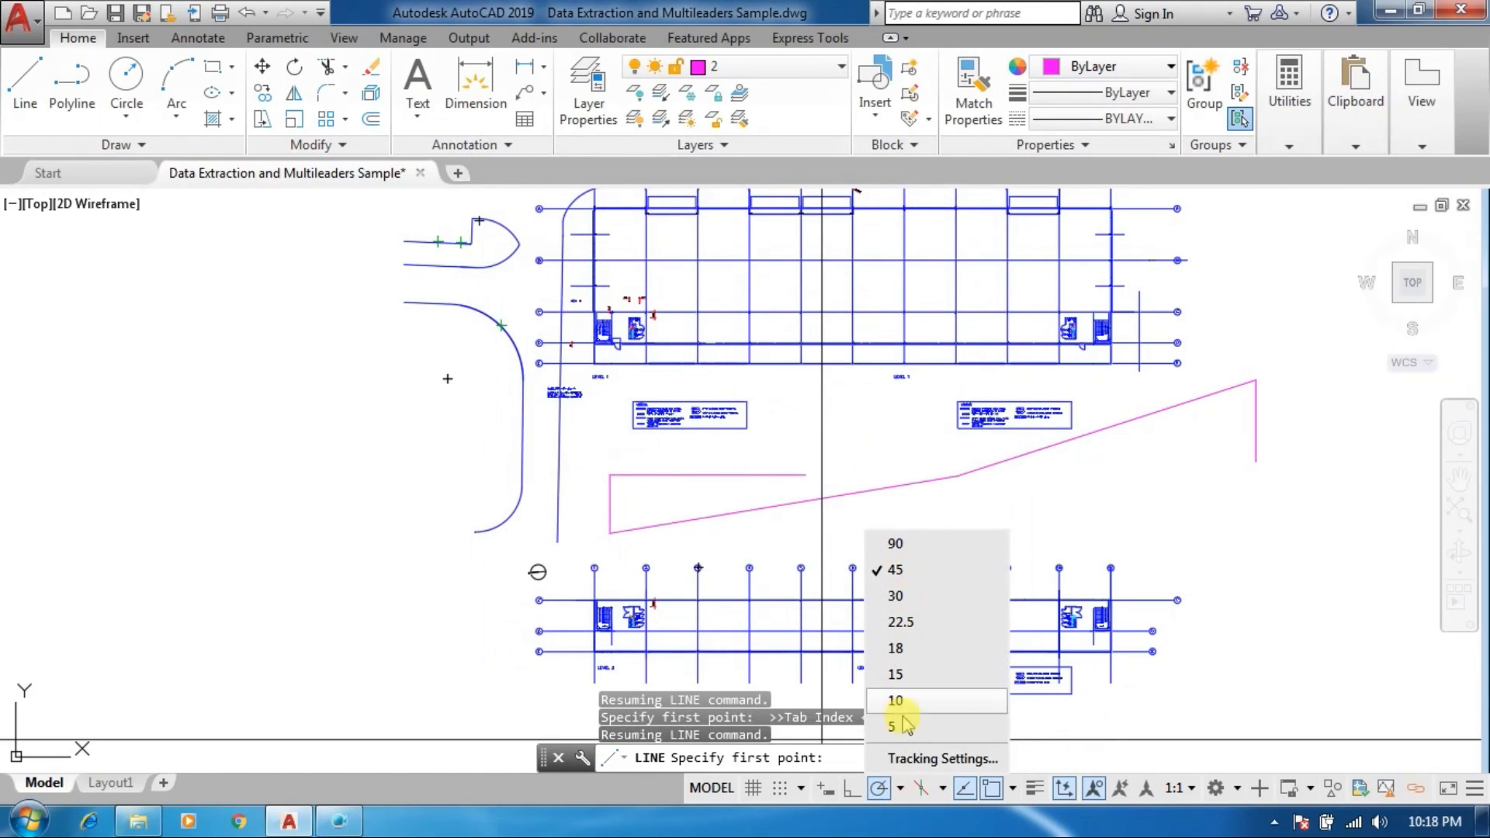
{"action": "left_click", "coordinate": [960, 764]}
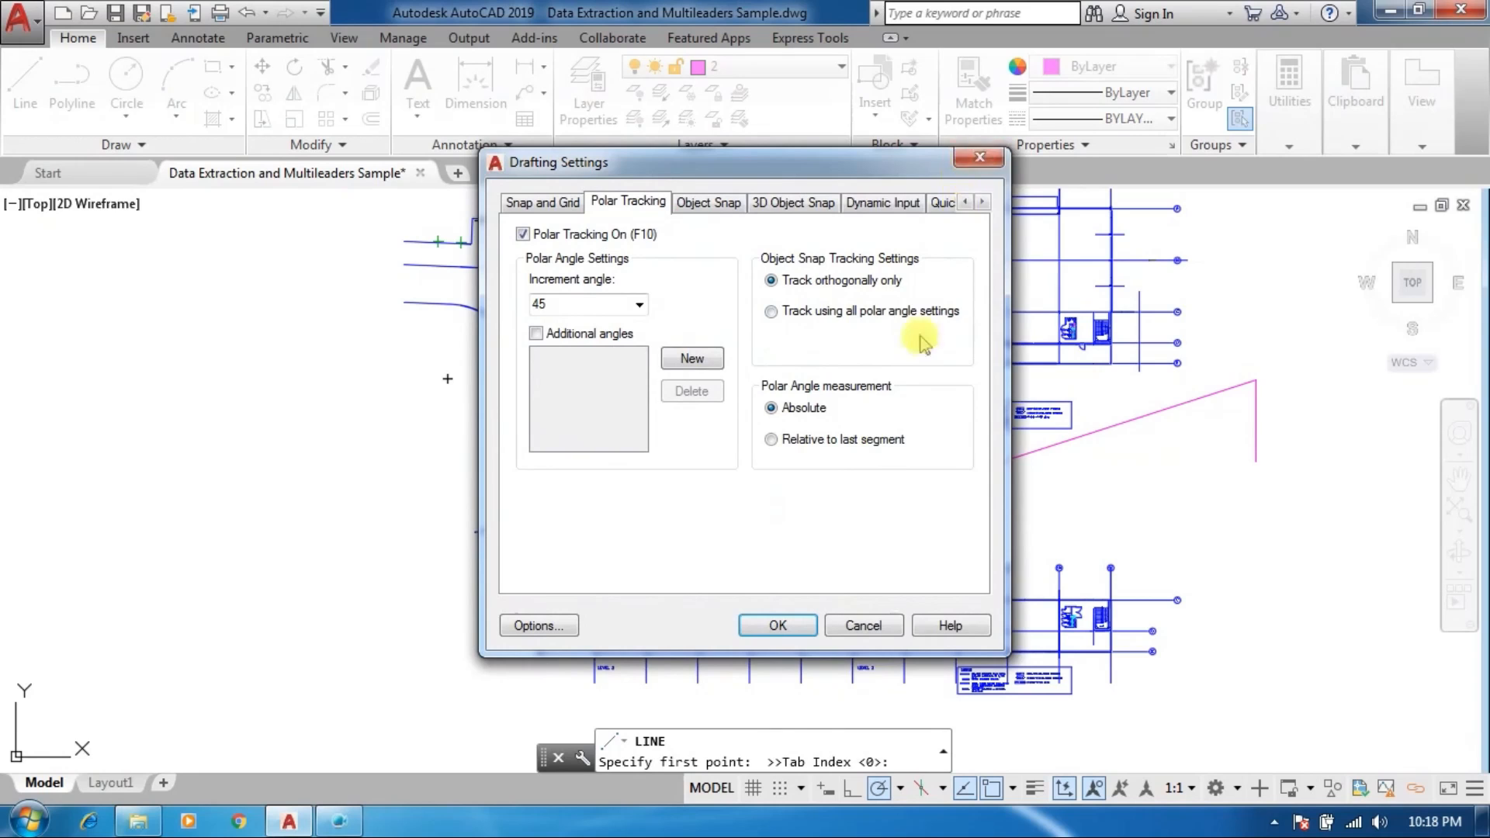
{"action": "left_click", "coordinate": [867, 623]}
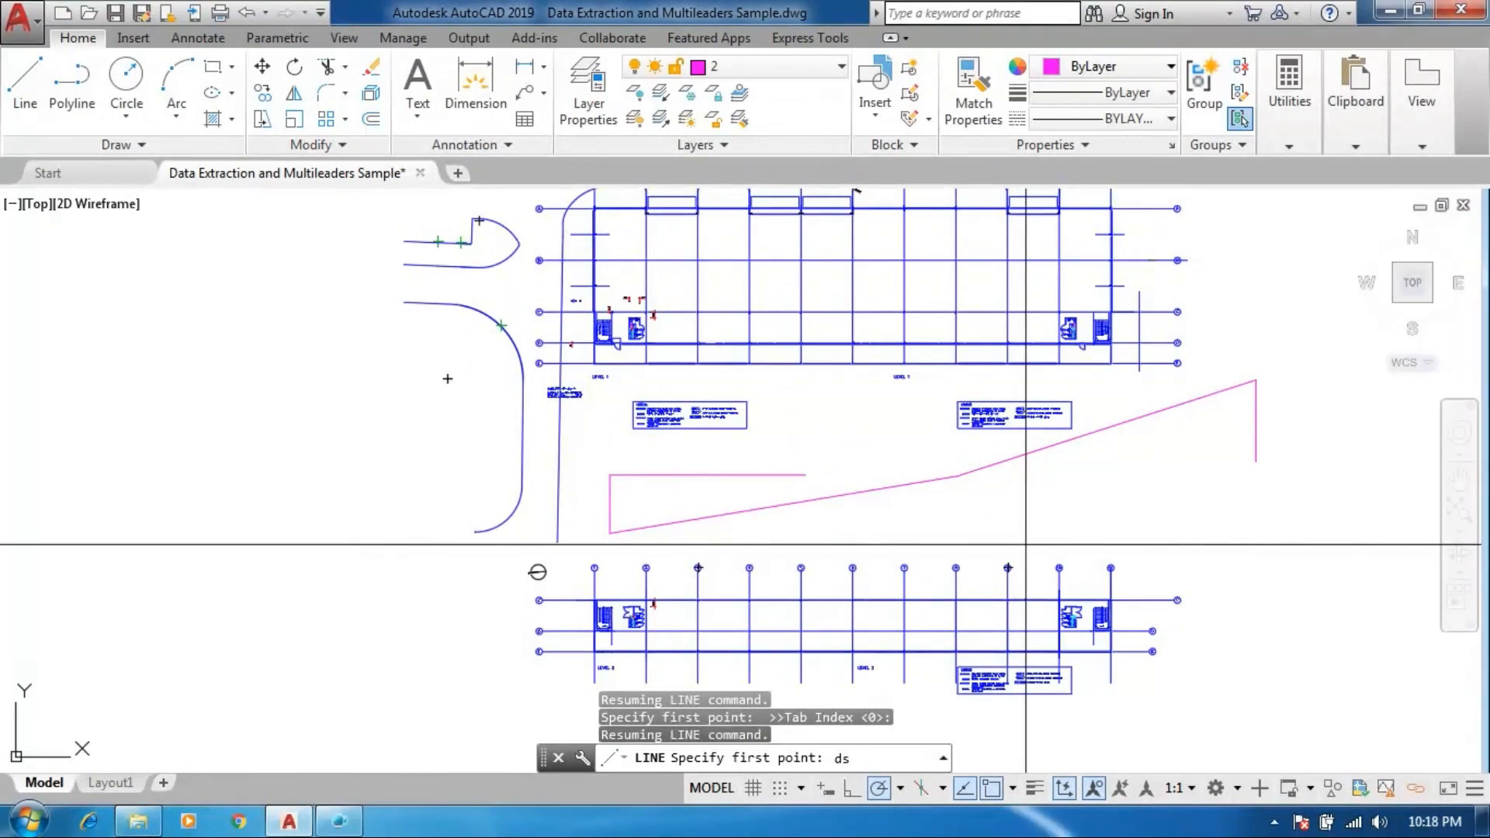
Step: Cancel the Line command, run DS and examine the polar tracking, object snap, 3D object snap and dynamic input settings
{"action": "key", "text": "Escape"}
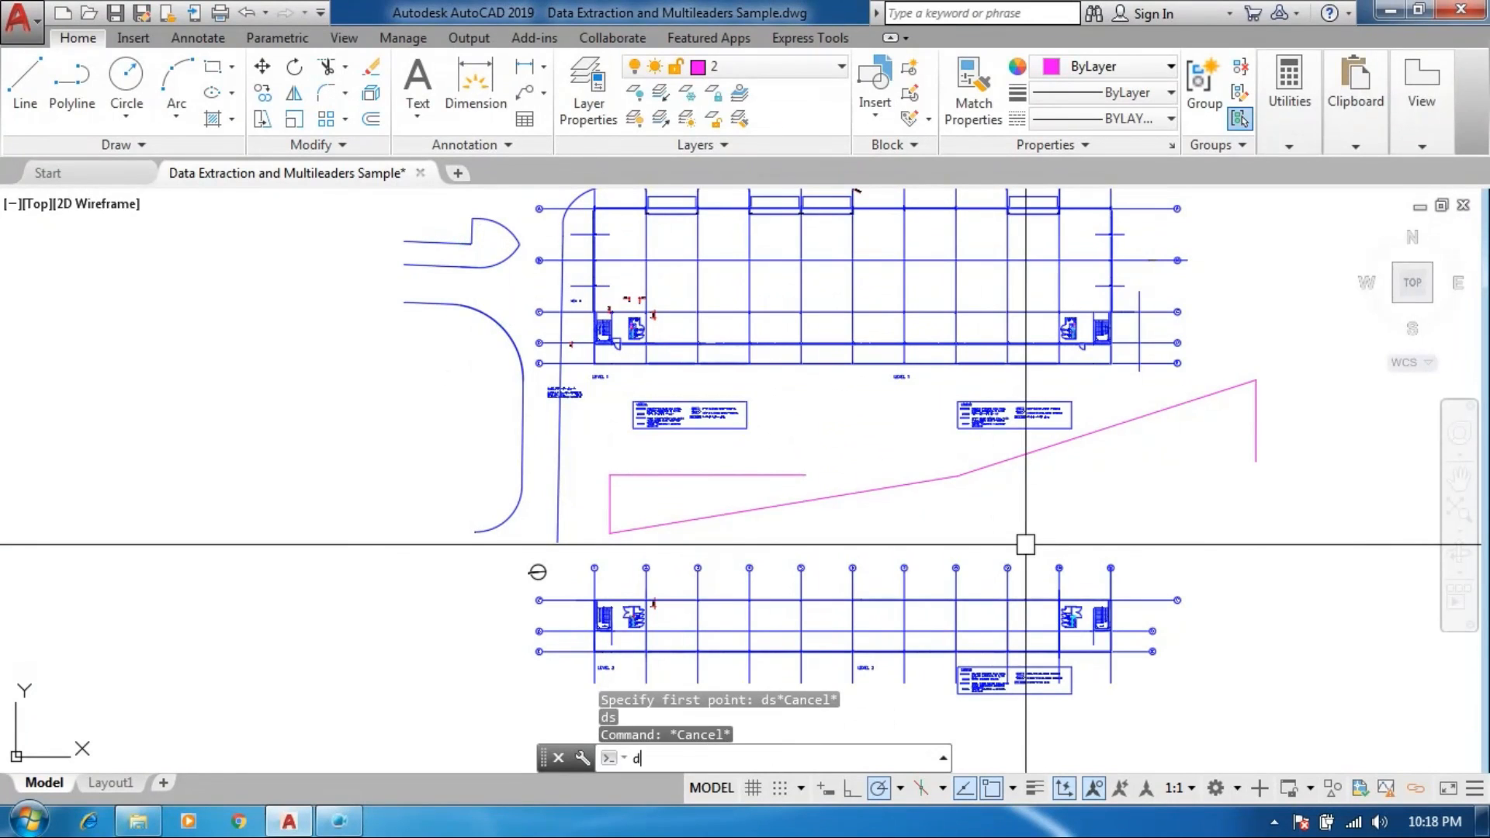
{"action": "type", "text": "DS"}
{"action": "key", "text": "Return"}
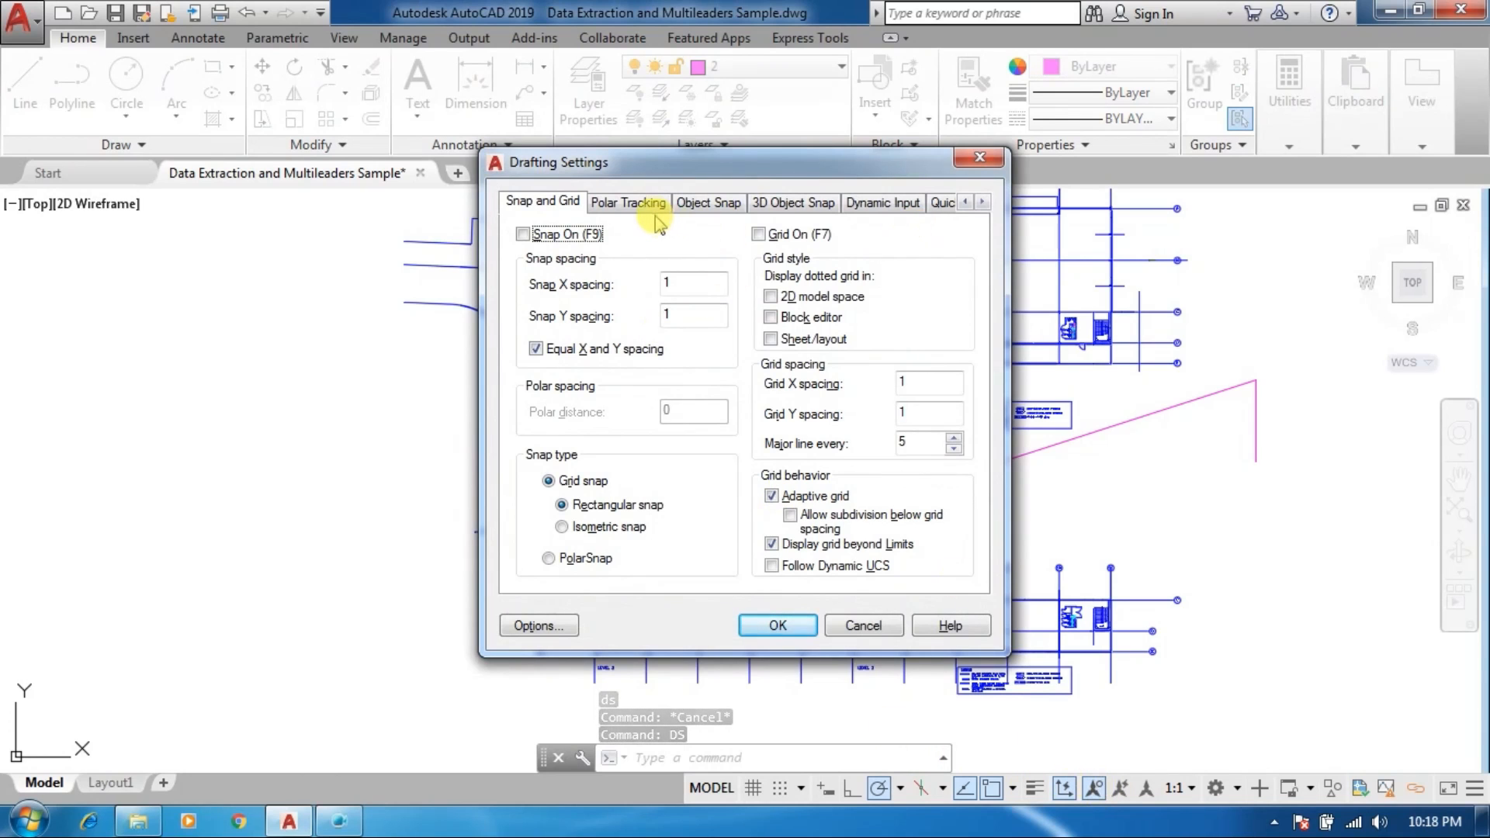
{"action": "left_click", "coordinate": [655, 205]}
{"action": "left_click", "coordinate": [702, 203]}
{"action": "left_click", "coordinate": [775, 204]}
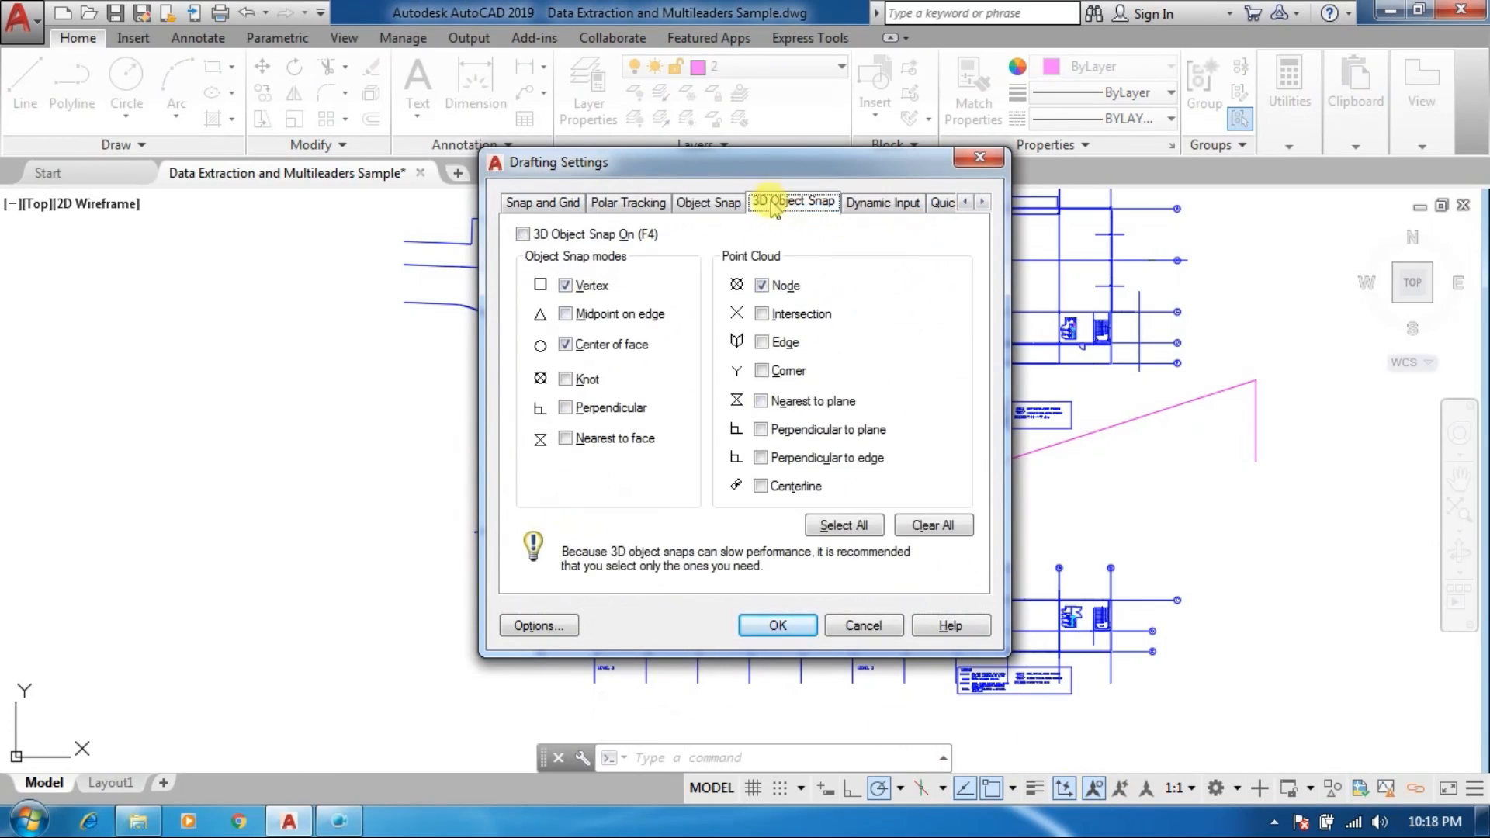
{"action": "left_click", "coordinate": [862, 200]}
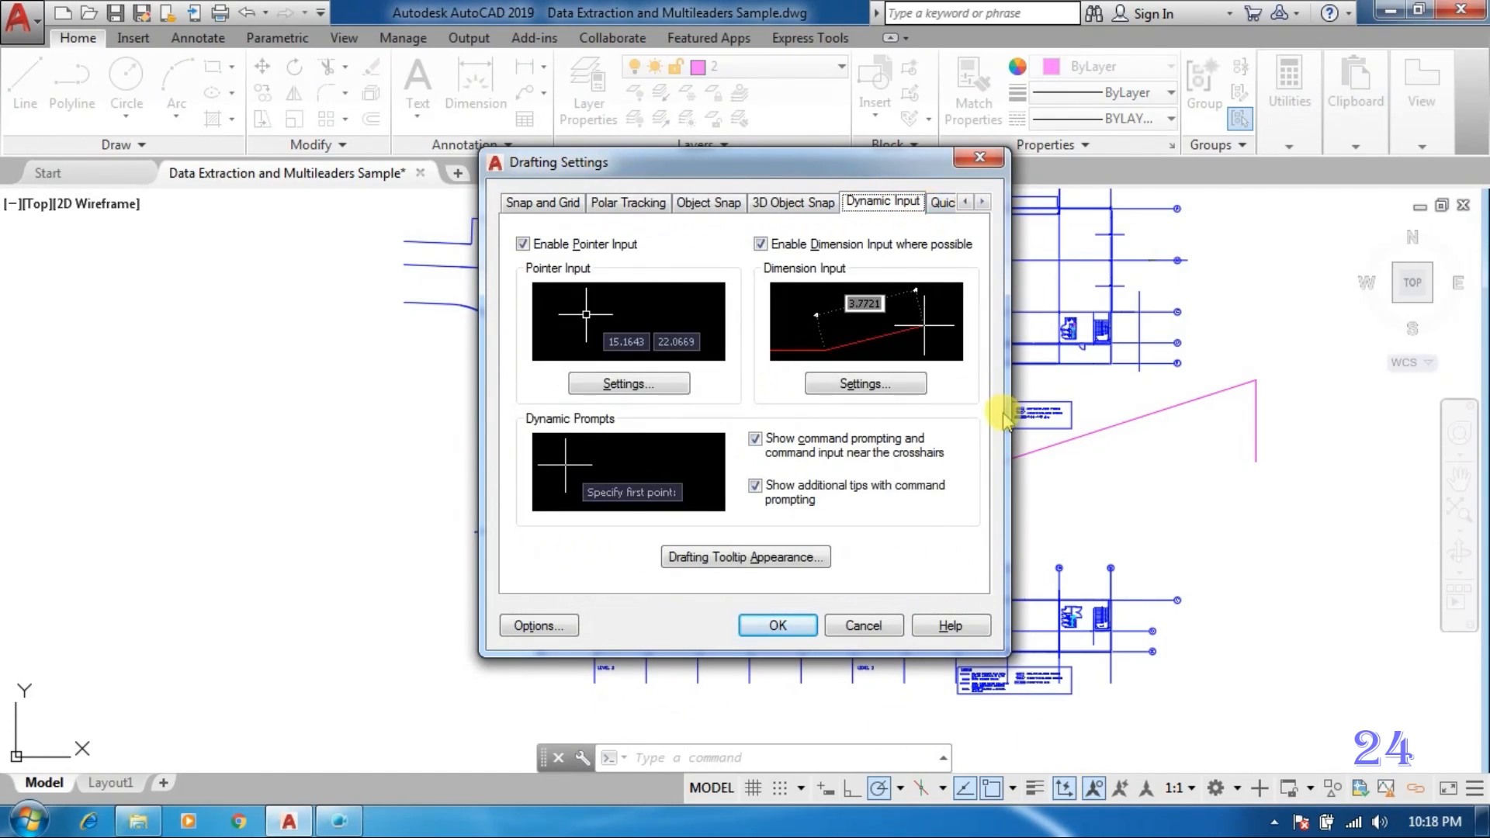
Step: Enlarge the Drafting Settings dialog to examine the selection cycling options and close it with OK
{"action": "left_click_drag", "start_coordinate": [1009, 655], "coordinate": [1185, 706]}
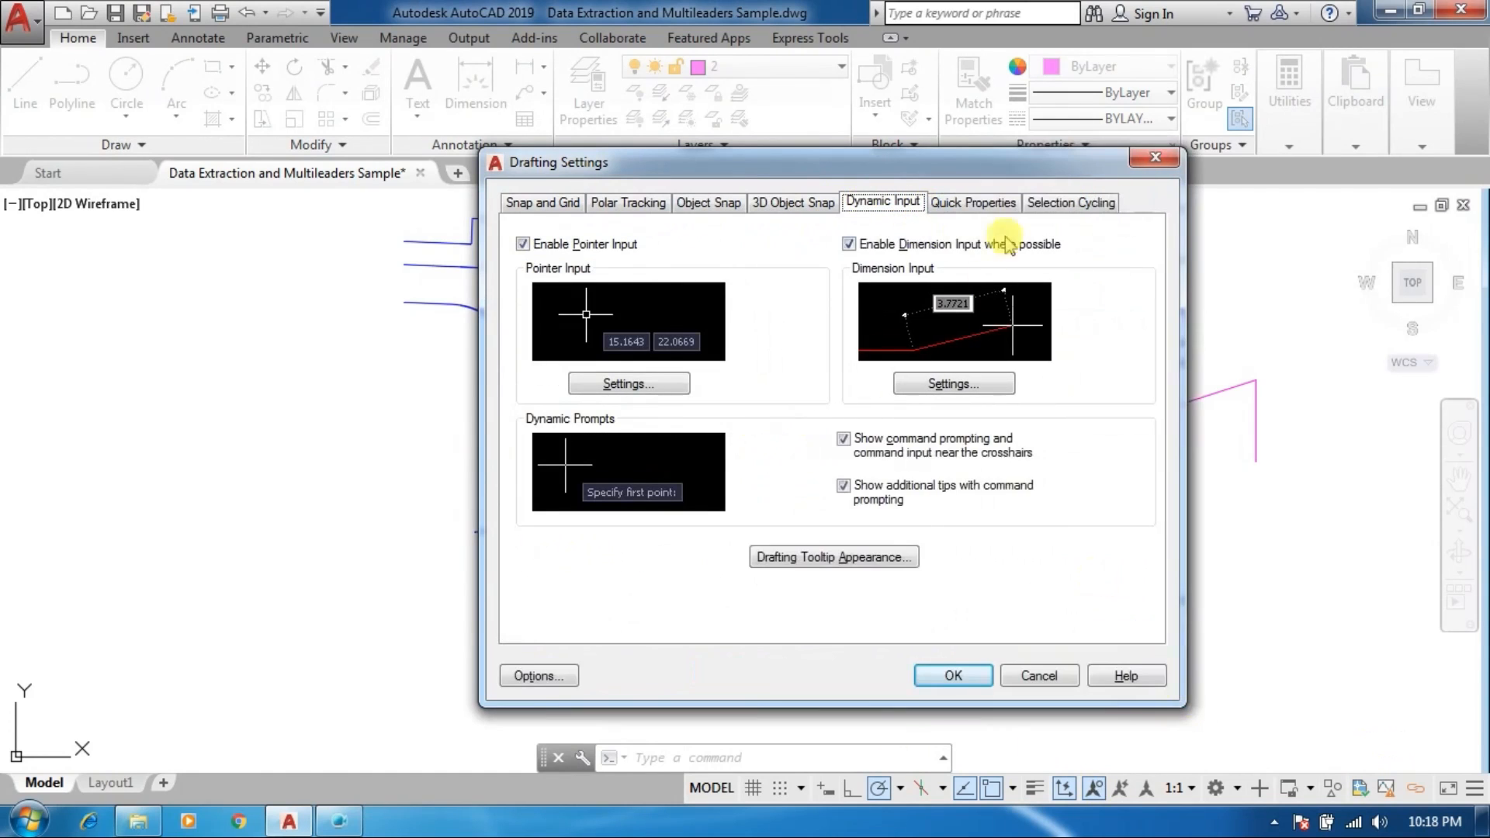
{"action": "left_click", "coordinate": [1050, 205]}
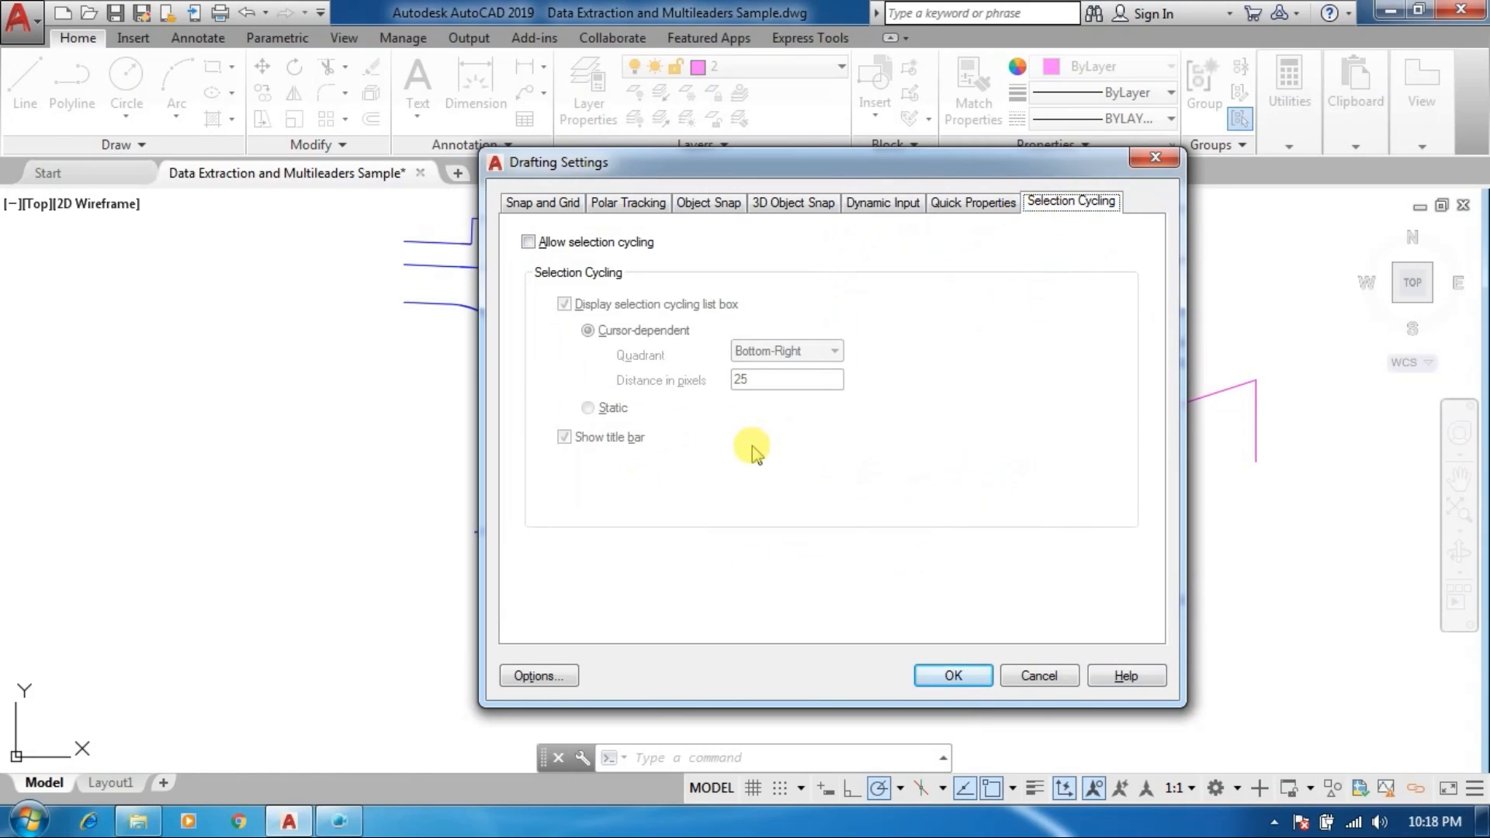
{"action": "left_click", "coordinate": [937, 680]}
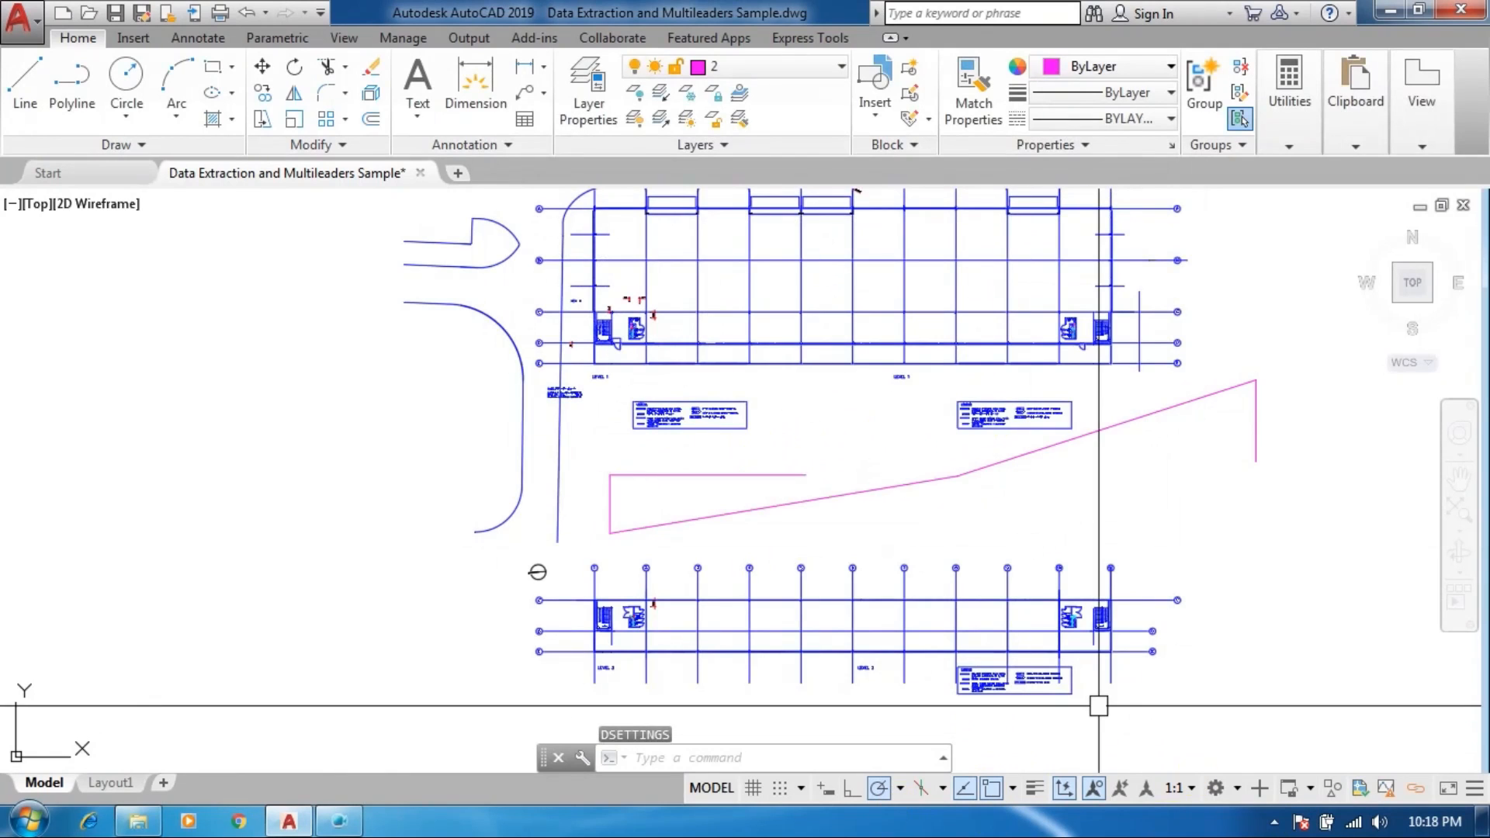